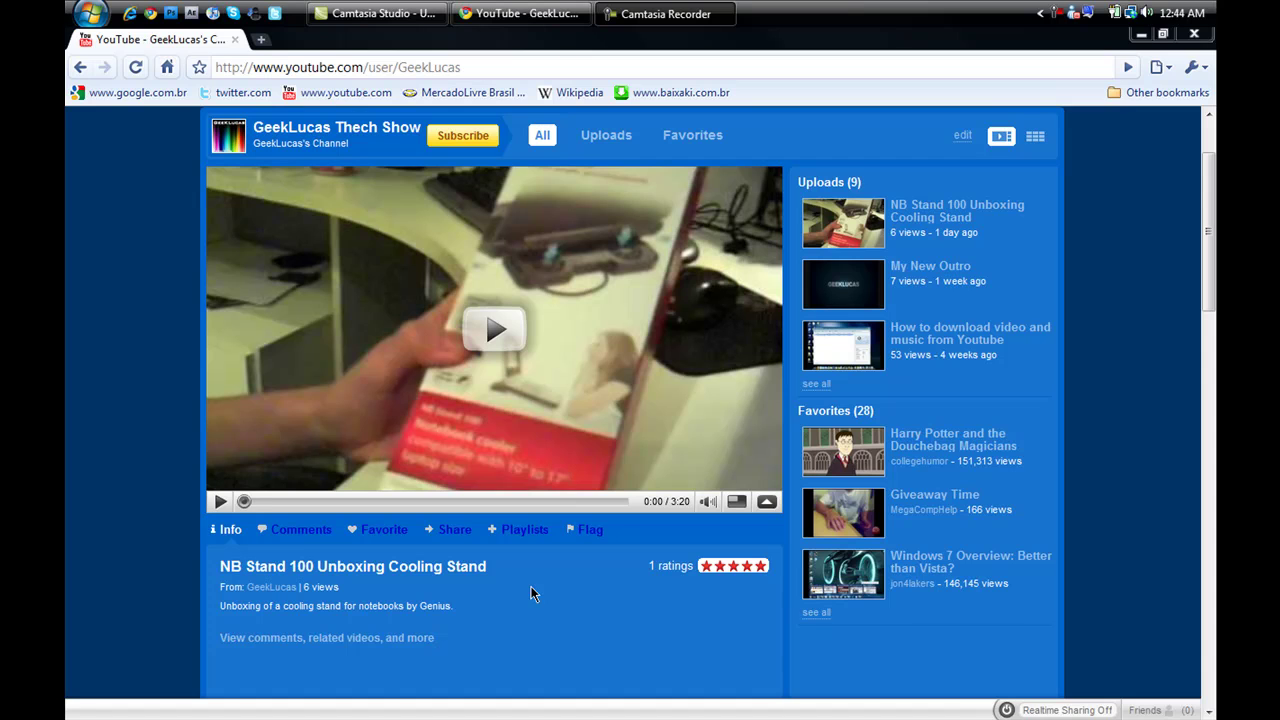
Minimize the YouTube browser and set the dock to AutoHide, leaving the rainbow wallpaper visible.
{"action": "left_click", "coordinate": [1141, 34]}
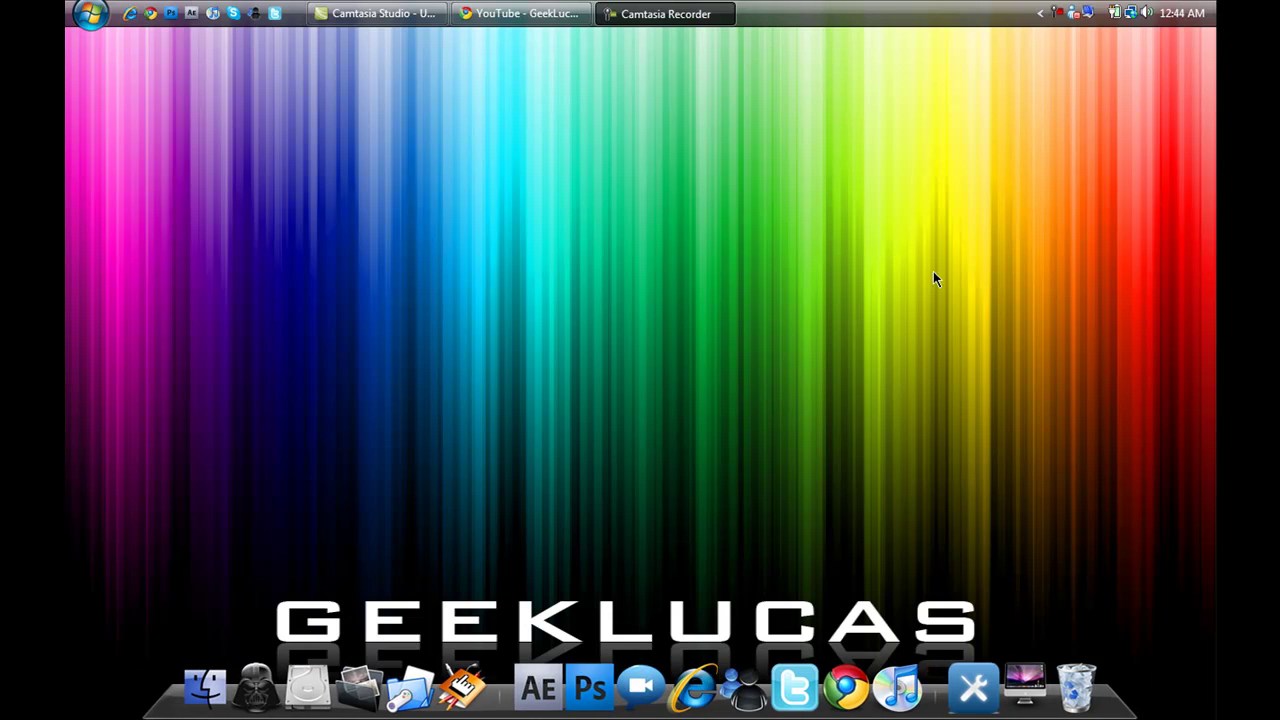
{"action": "right_click", "coordinate": [498, 688]}
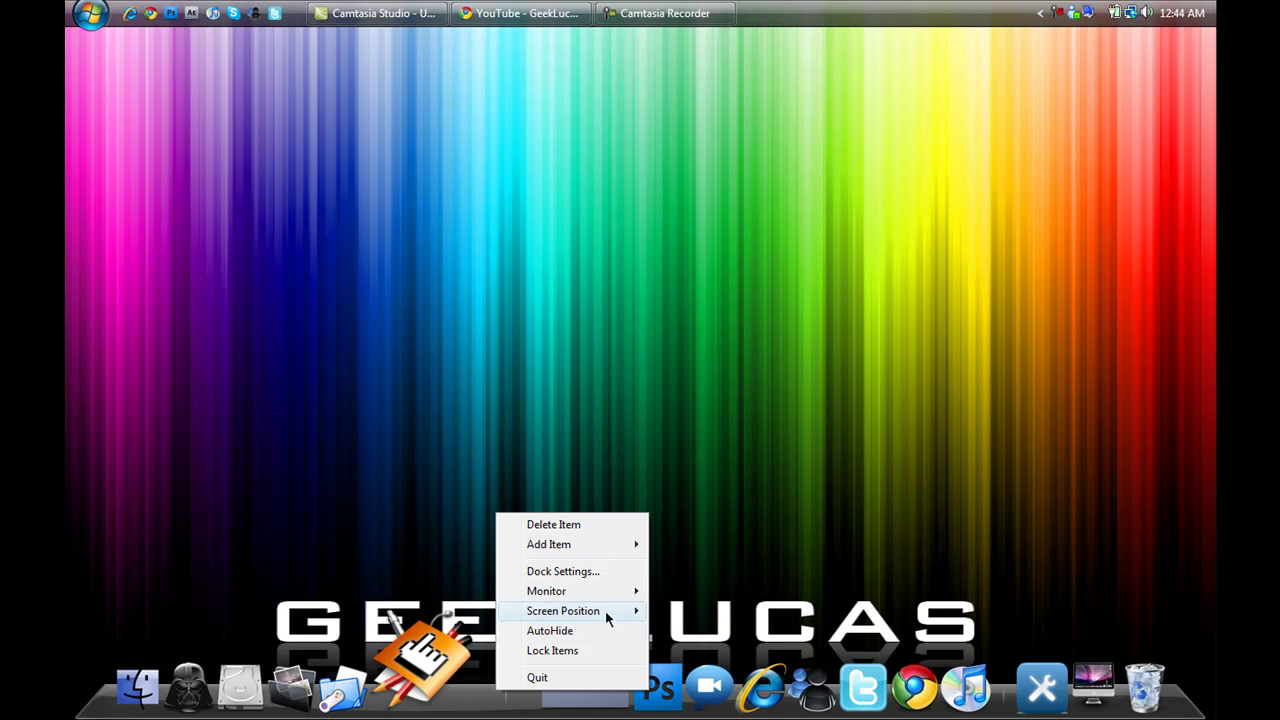
{"action": "left_click", "coordinate": [603, 632]}
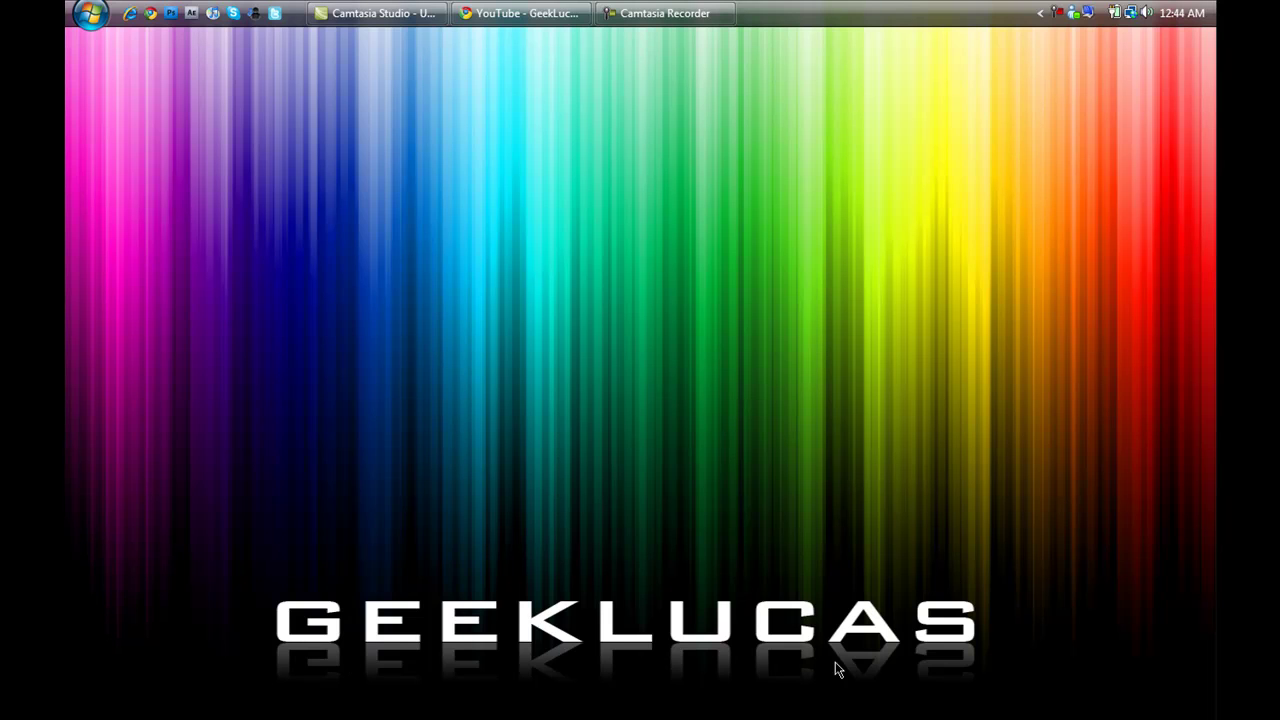
{"action": "mouse_move", "coordinate": [845, 715]}
Start Photoshop CS4 from the Ps icon in the hidden dock.
{"action": "mouse_move", "coordinate": [580, 705]}
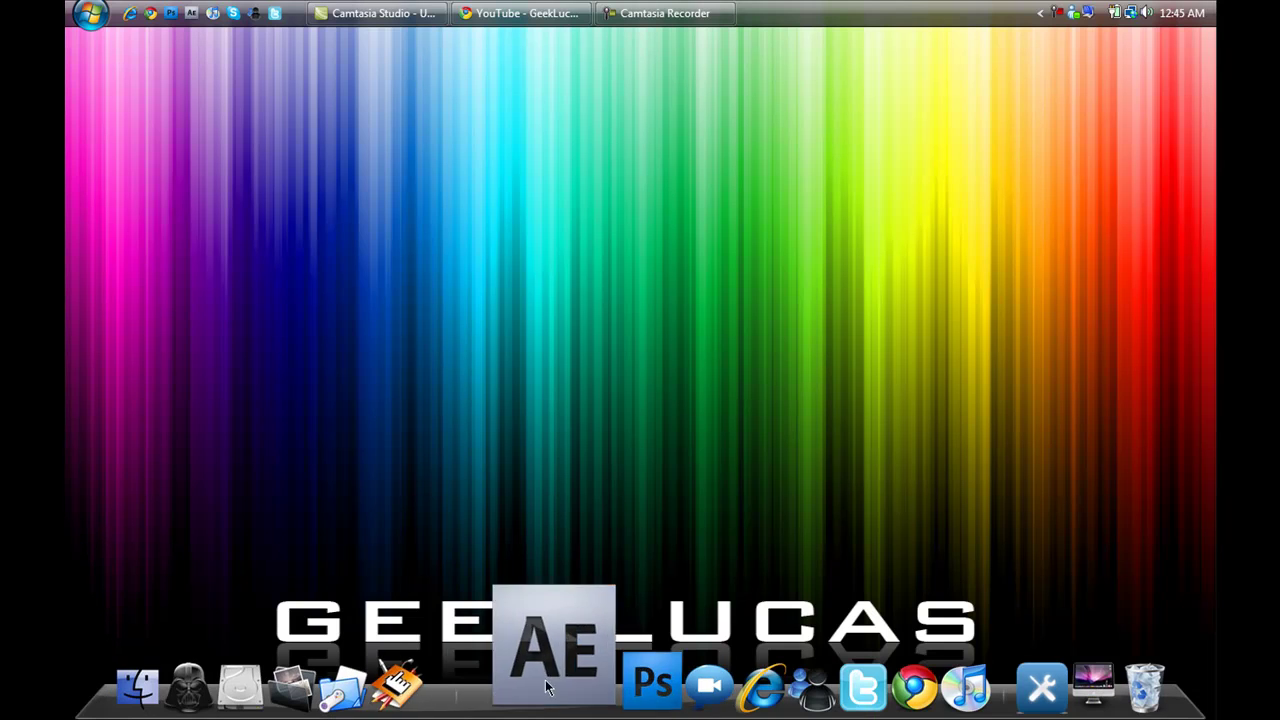
{"action": "left_click", "coordinate": [594, 664]}
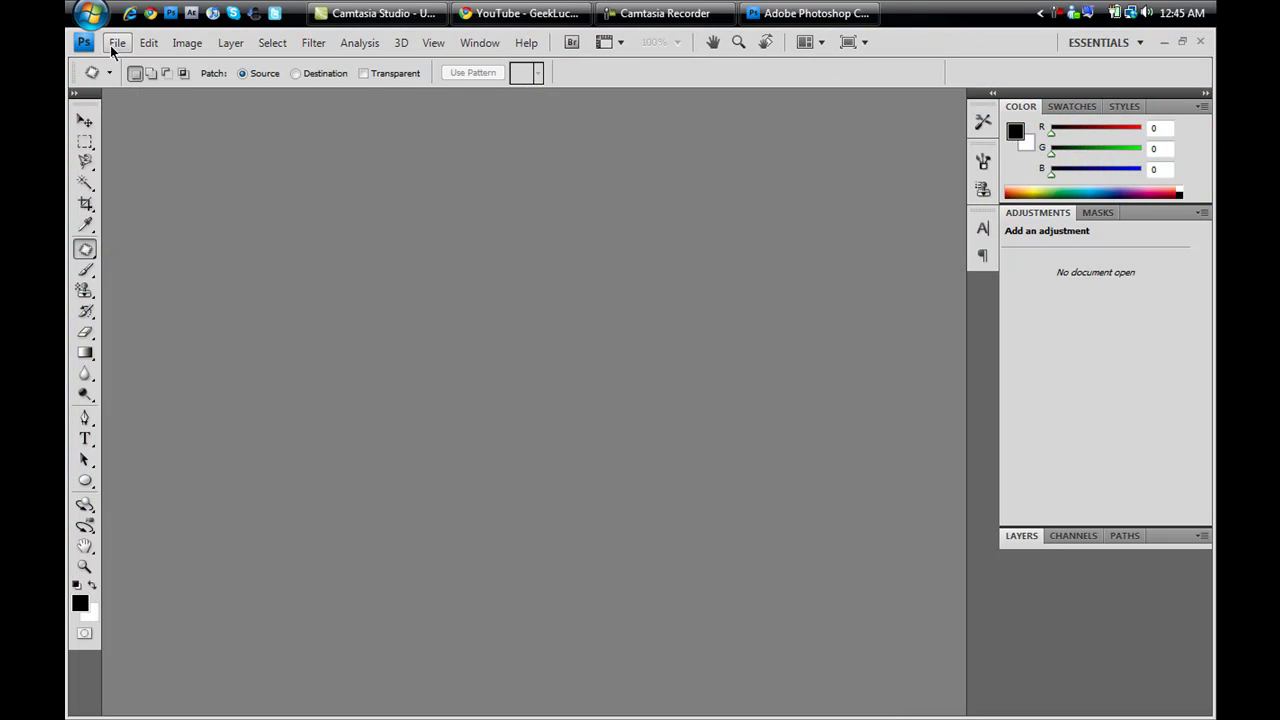
Create the Untitled-1 document at 1080 × 800 pixels, 72 ppi, accepting the aspect-ratio notice.
{"action": "left_click", "coordinate": [117, 43]}
{"action": "left_click", "coordinate": [157, 64]}
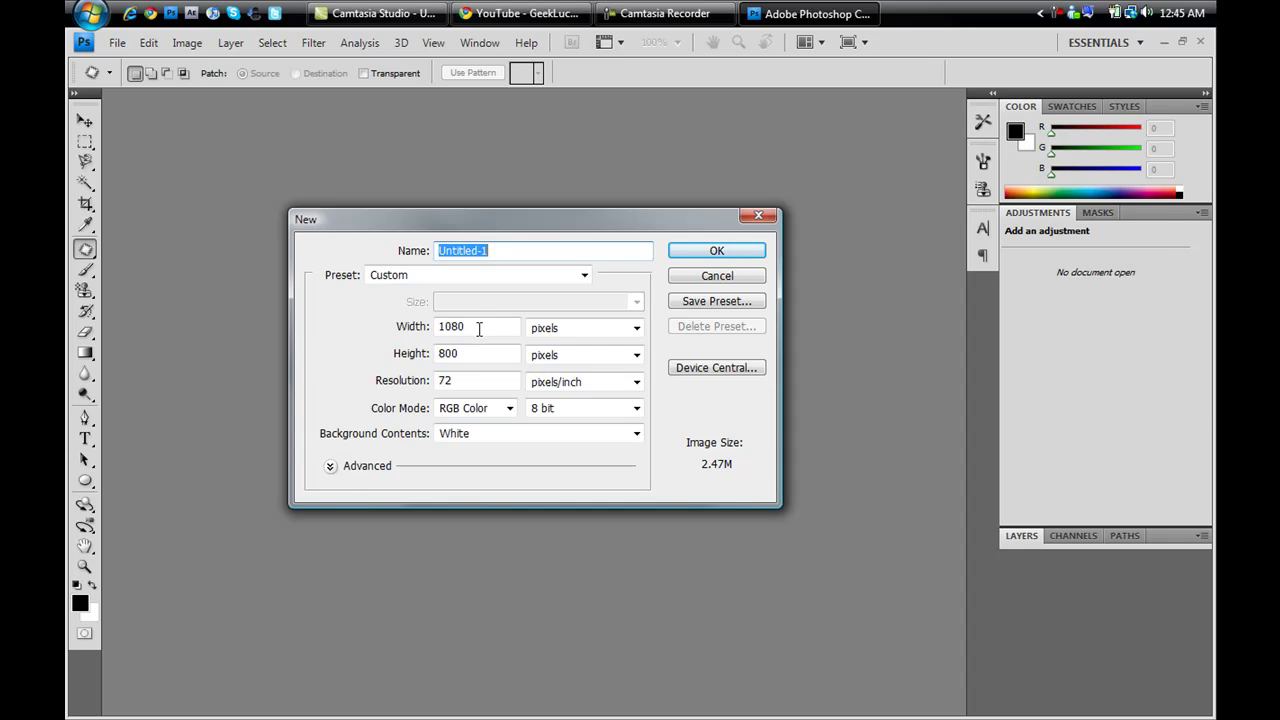
{"action": "left_click", "coordinate": [720, 250]}
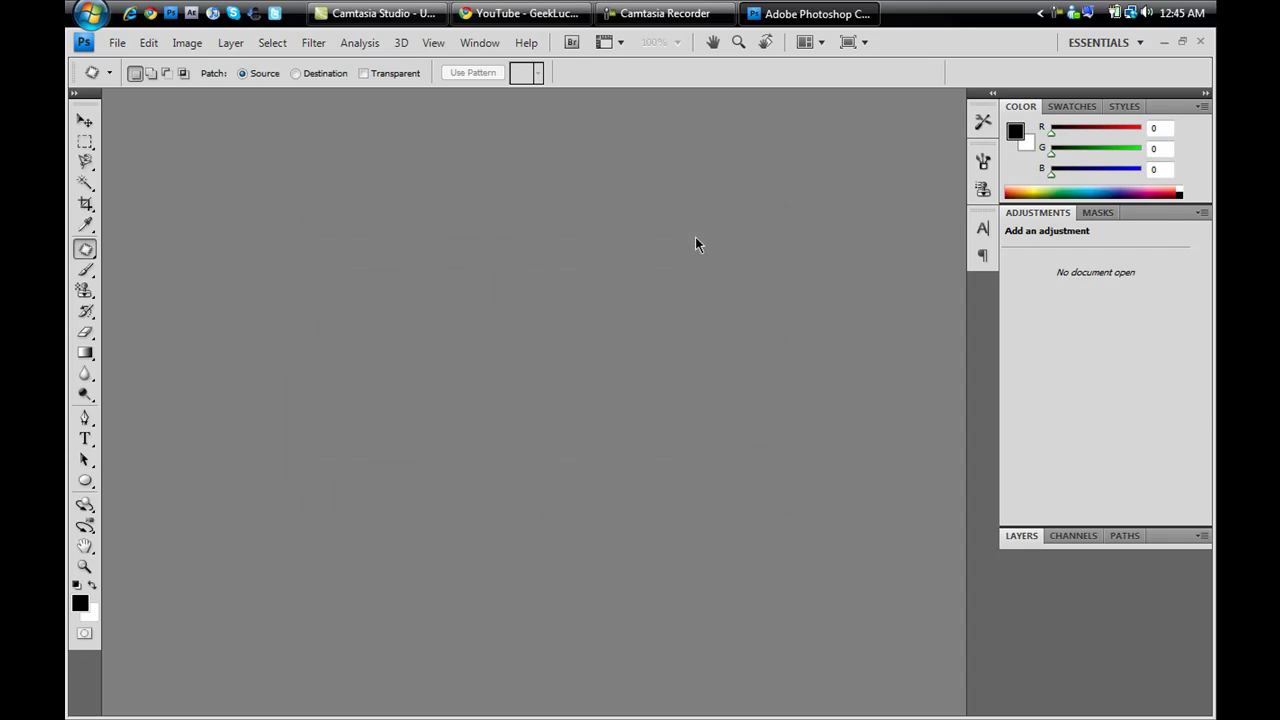
{"action": "left_click", "coordinate": [654, 305]}
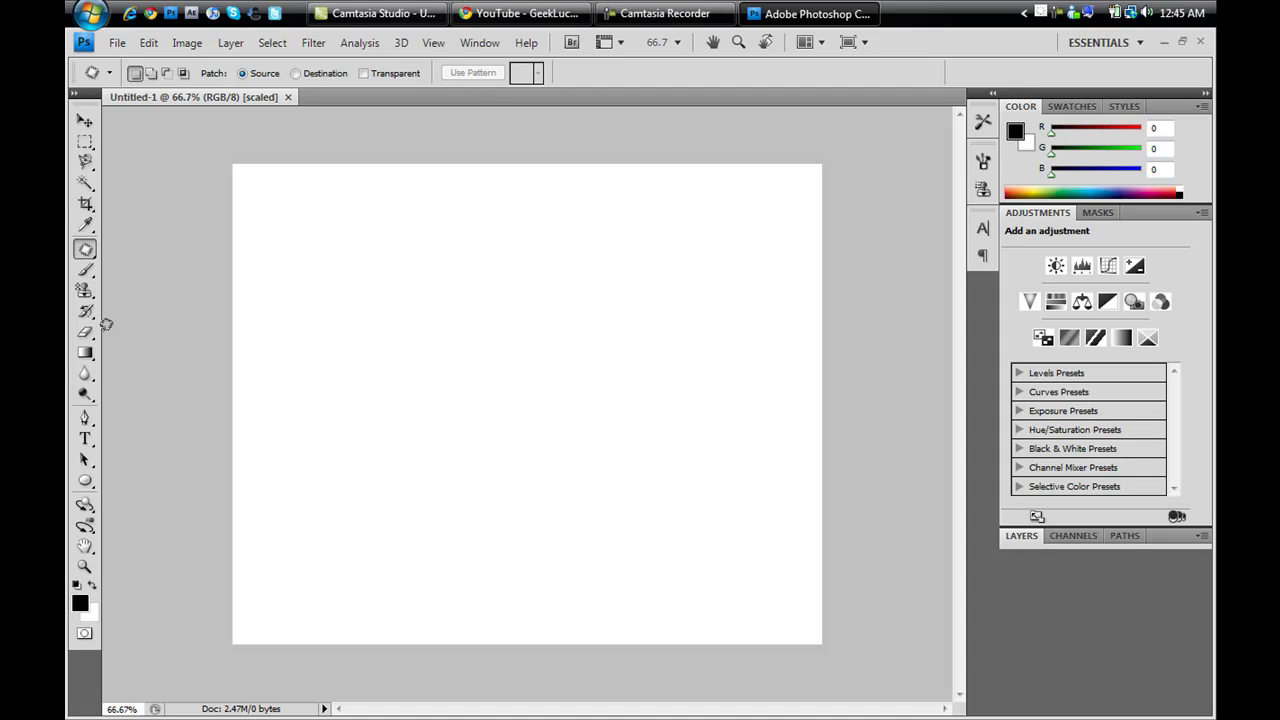
Draw a black-to-white gradient upward from the canvas bottom past the top edge.
{"action": "left_click", "coordinate": [88, 354]}
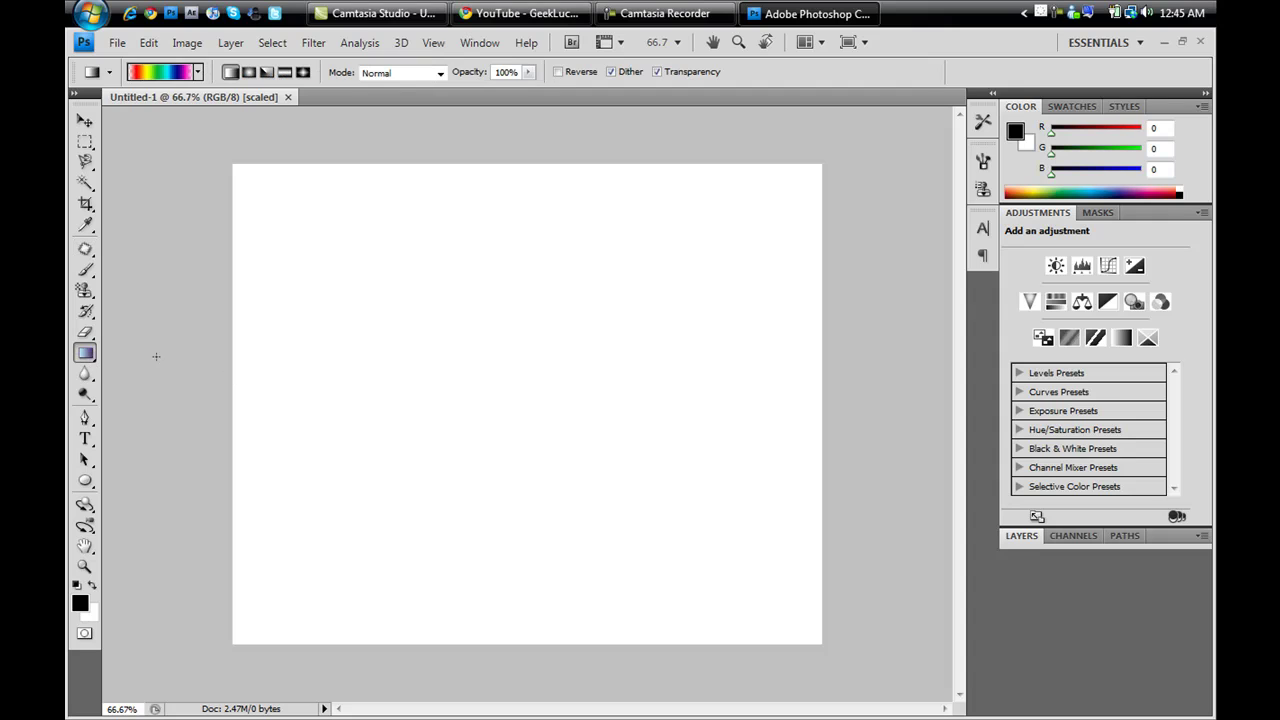
{"action": "left_click", "coordinate": [199, 73]}
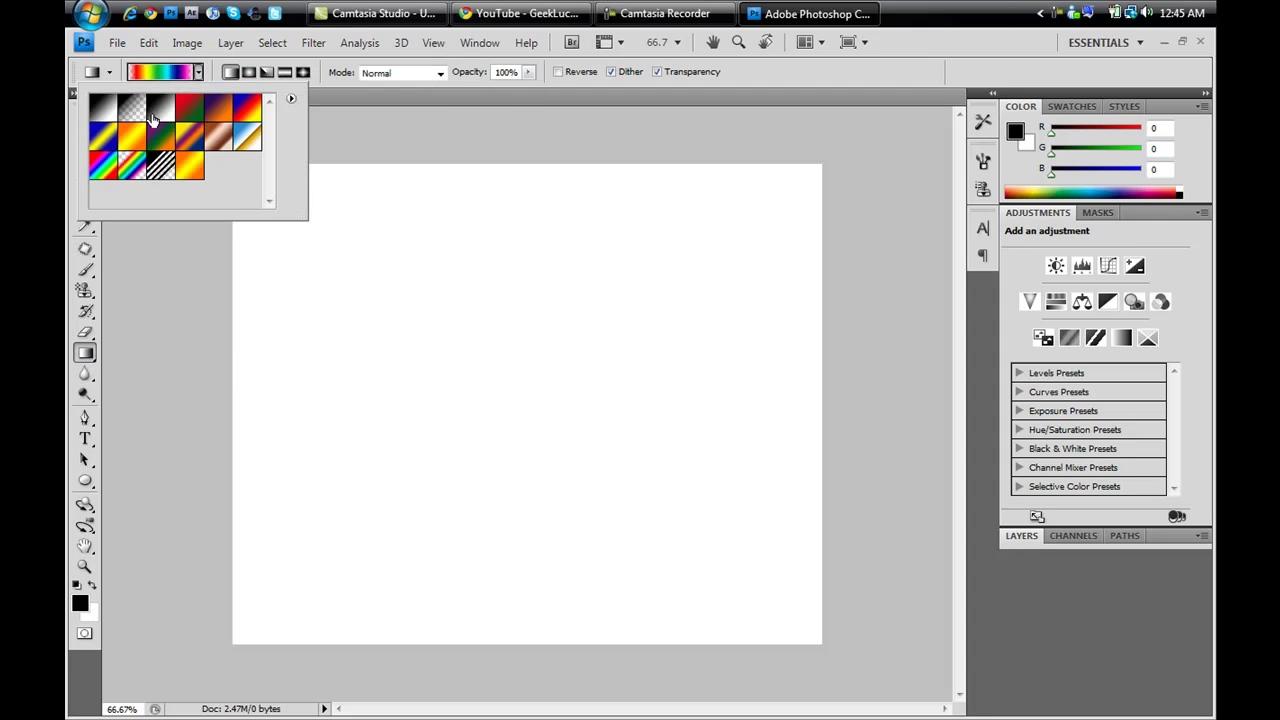
{"action": "left_click", "coordinate": [157, 120]}
{"action": "left_click", "coordinate": [362, 133]}
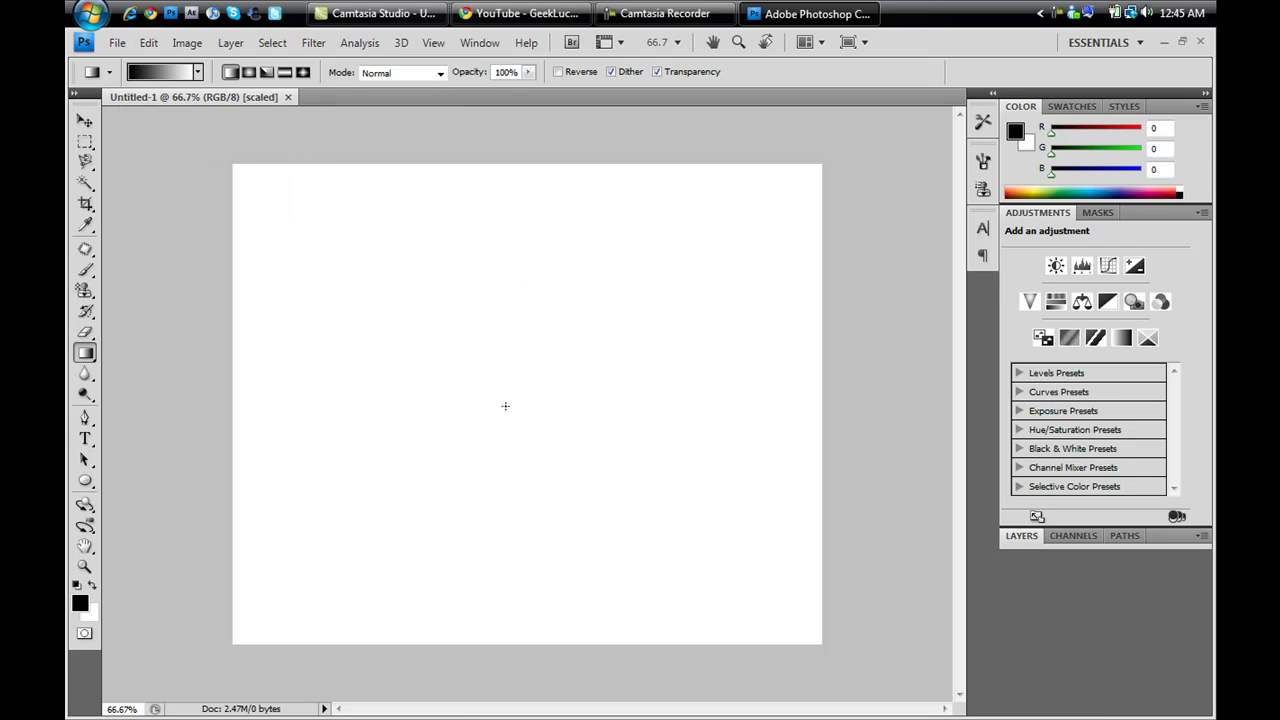
{"action": "left_click_drag", "start_coordinate": [531, 613], "coordinate": [529, 205]}
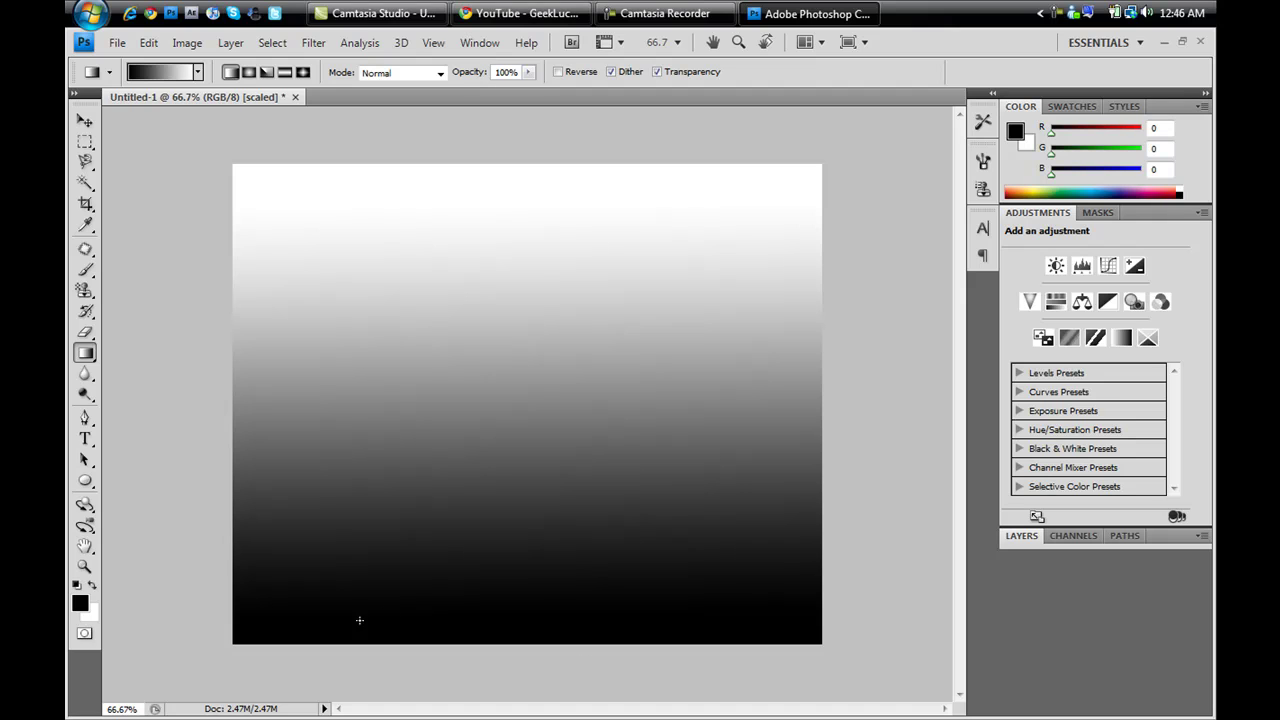
{"action": "left_click_drag", "start_coordinate": [514, 576], "coordinate": [520, 128]}
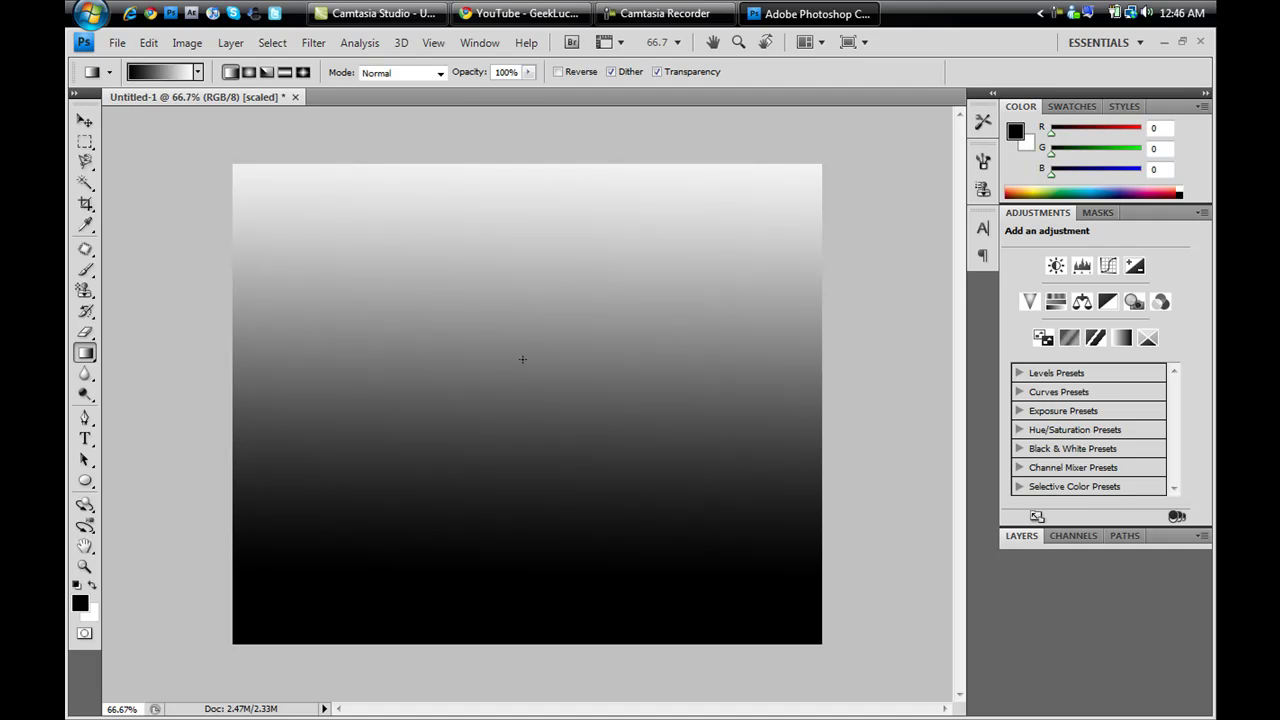
{"action": "left_click_drag", "start_coordinate": [524, 537], "coordinate": [525, 124]}
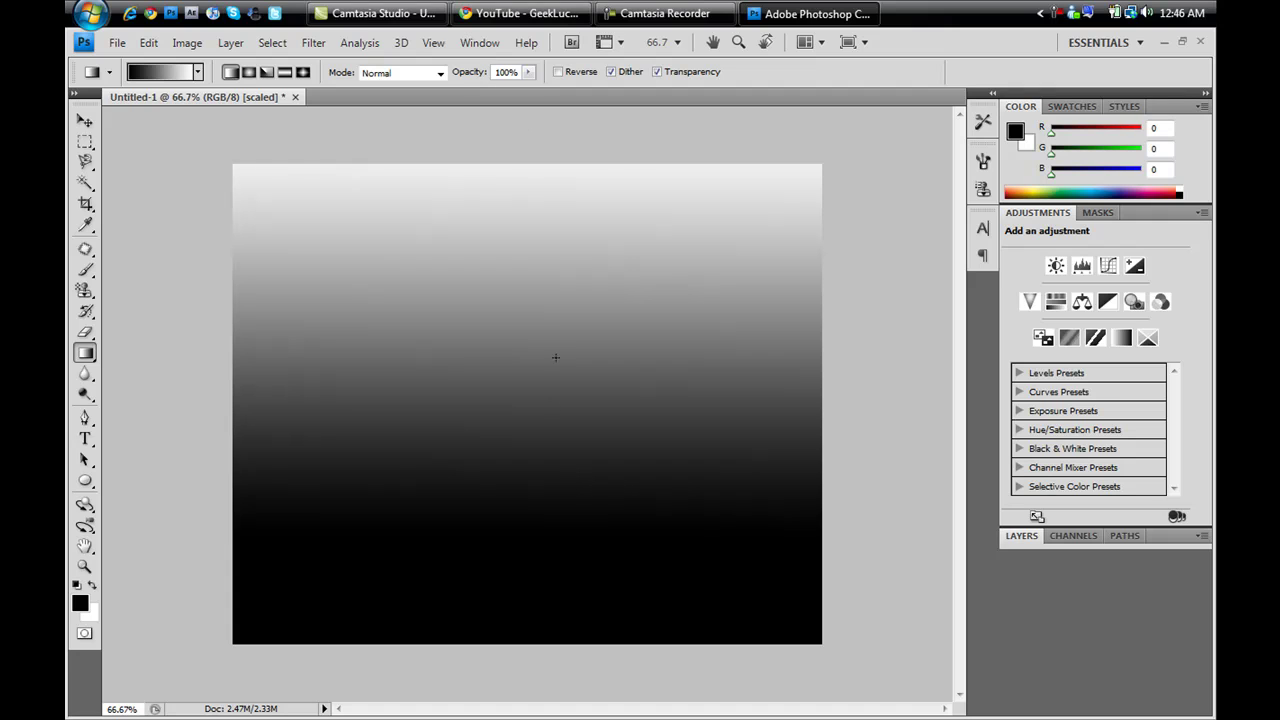
{"action": "left_click_drag", "start_coordinate": [534, 562], "coordinate": [533, 123]}
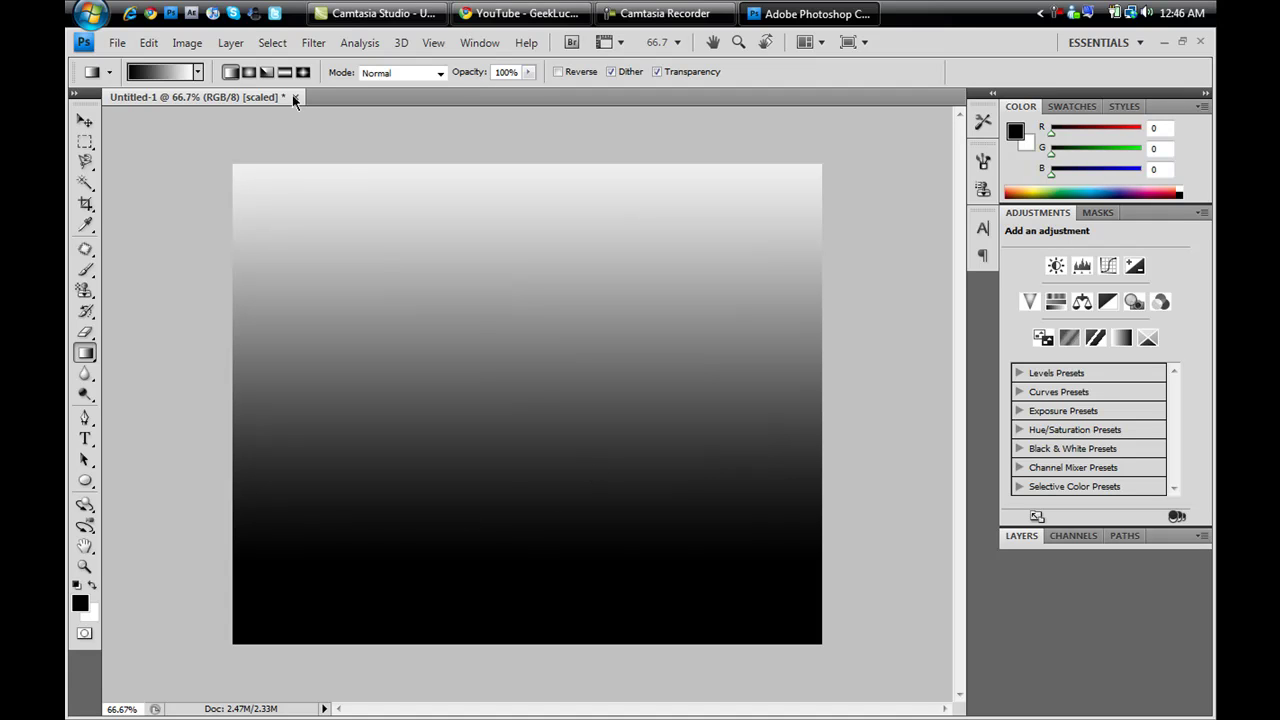
Apply the Distort > Wave filter with Square type and 5 generators to the gradient.
{"action": "left_click", "coordinate": [314, 44]}
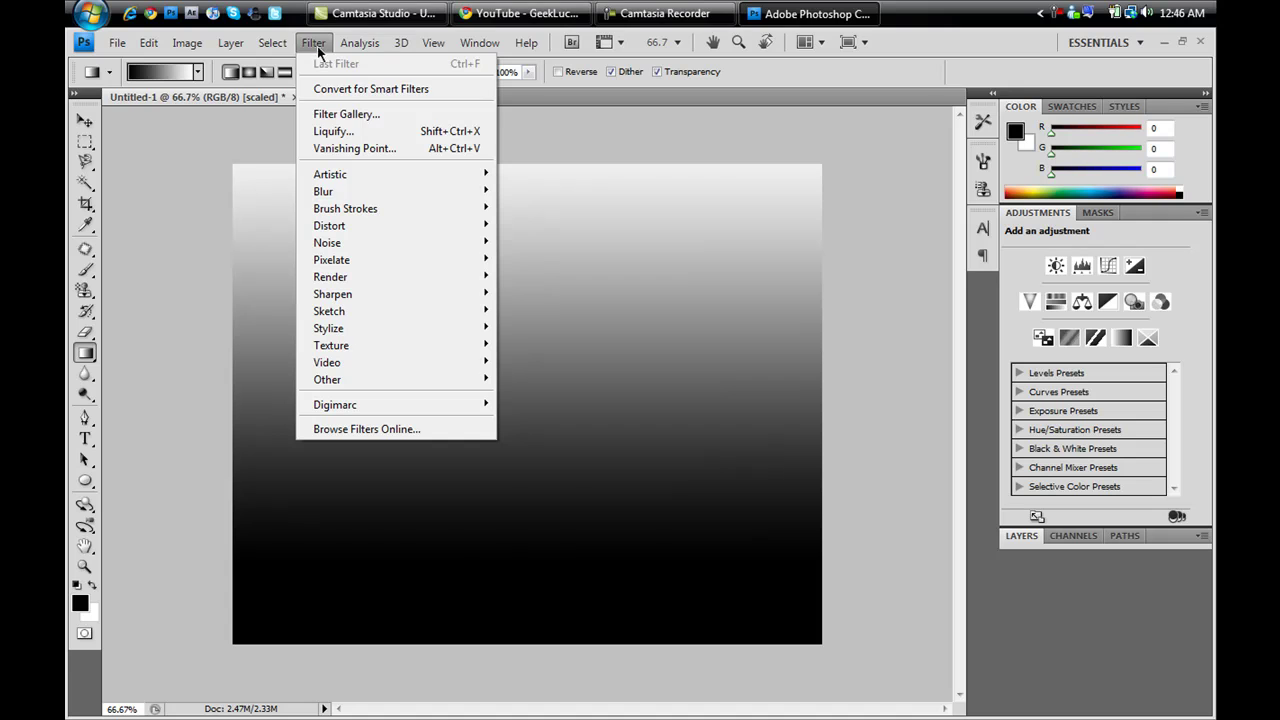
{"action": "mouse_move", "coordinate": [374, 207]}
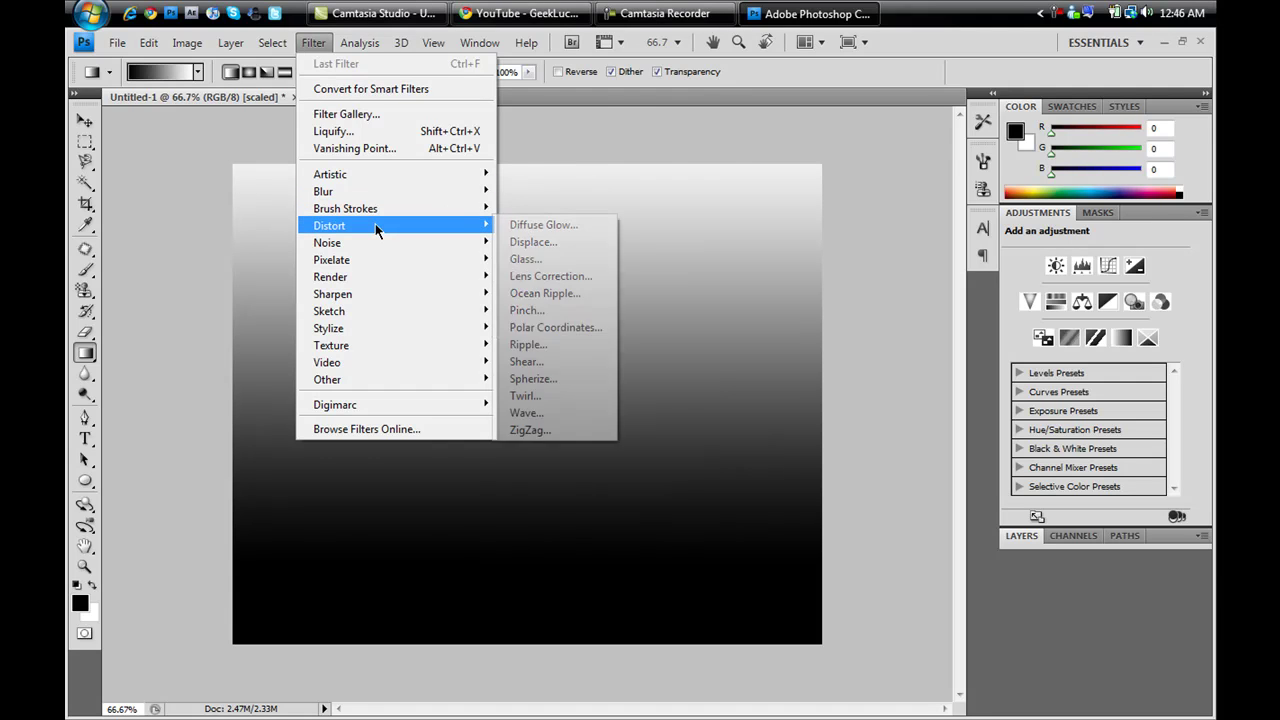
{"action": "left_click", "coordinate": [561, 414]}
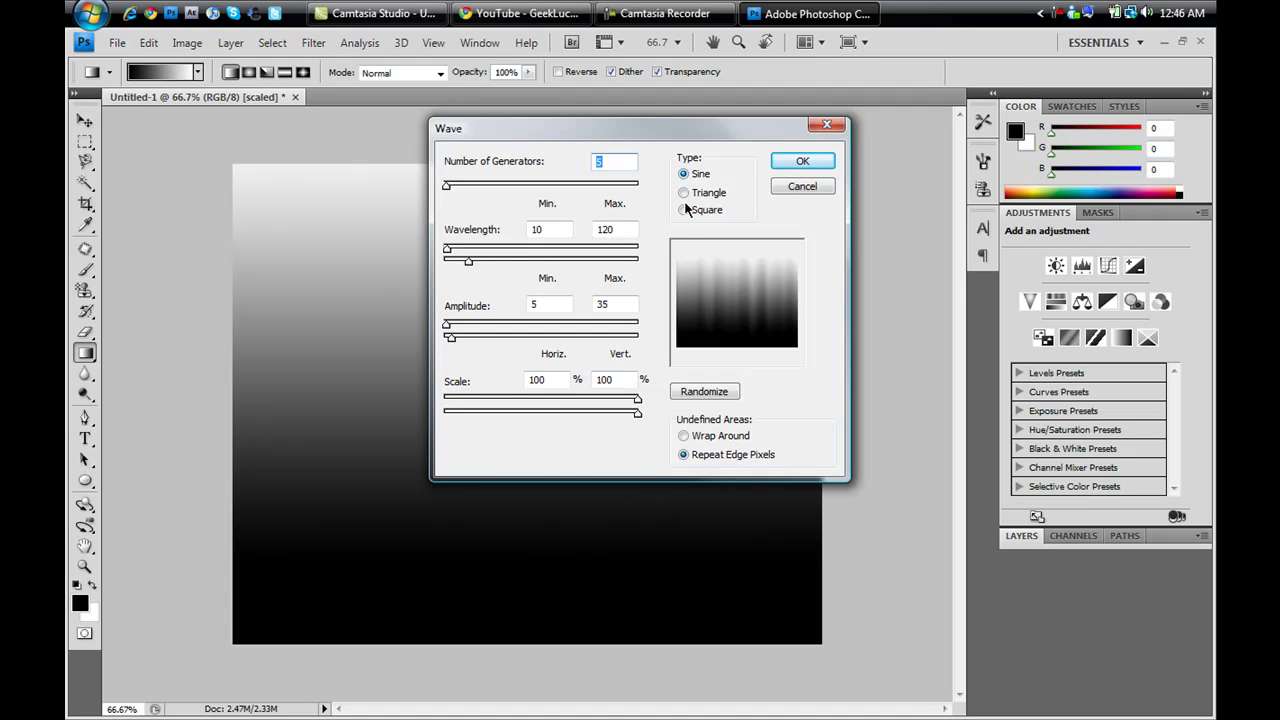
{"action": "left_click", "coordinate": [681, 212]}
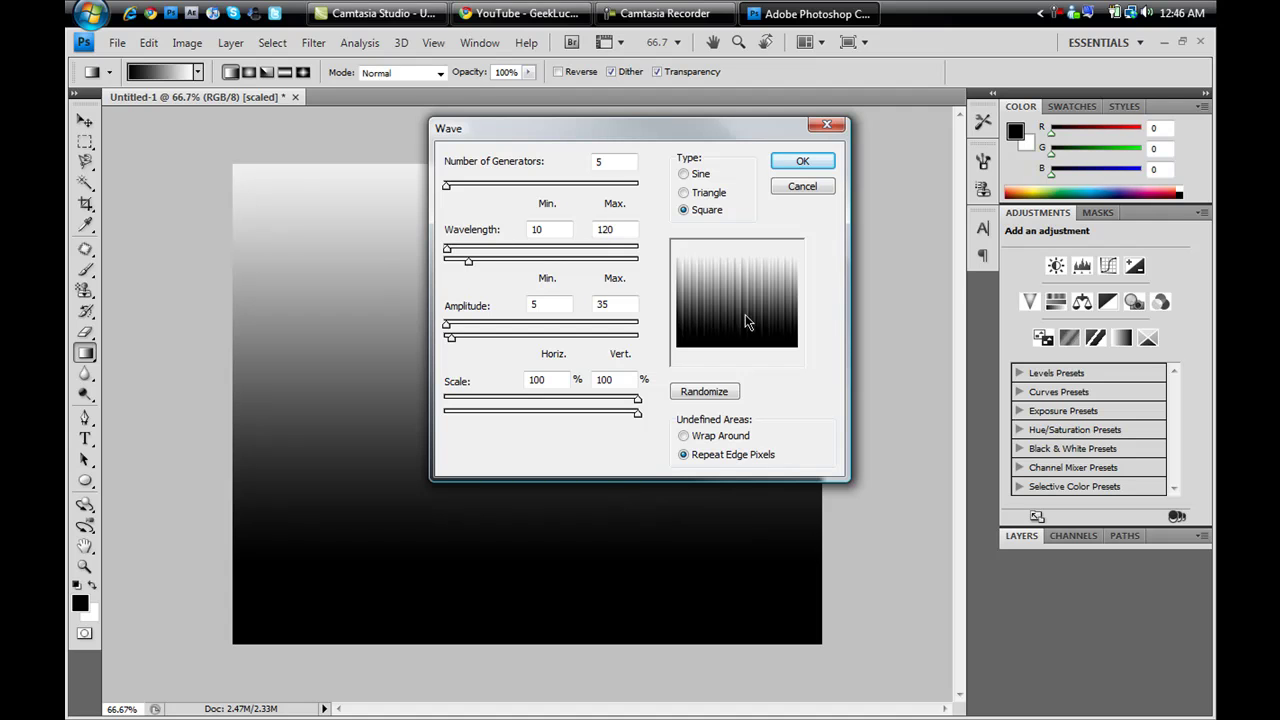
{"action": "left_click", "coordinate": [781, 161]}
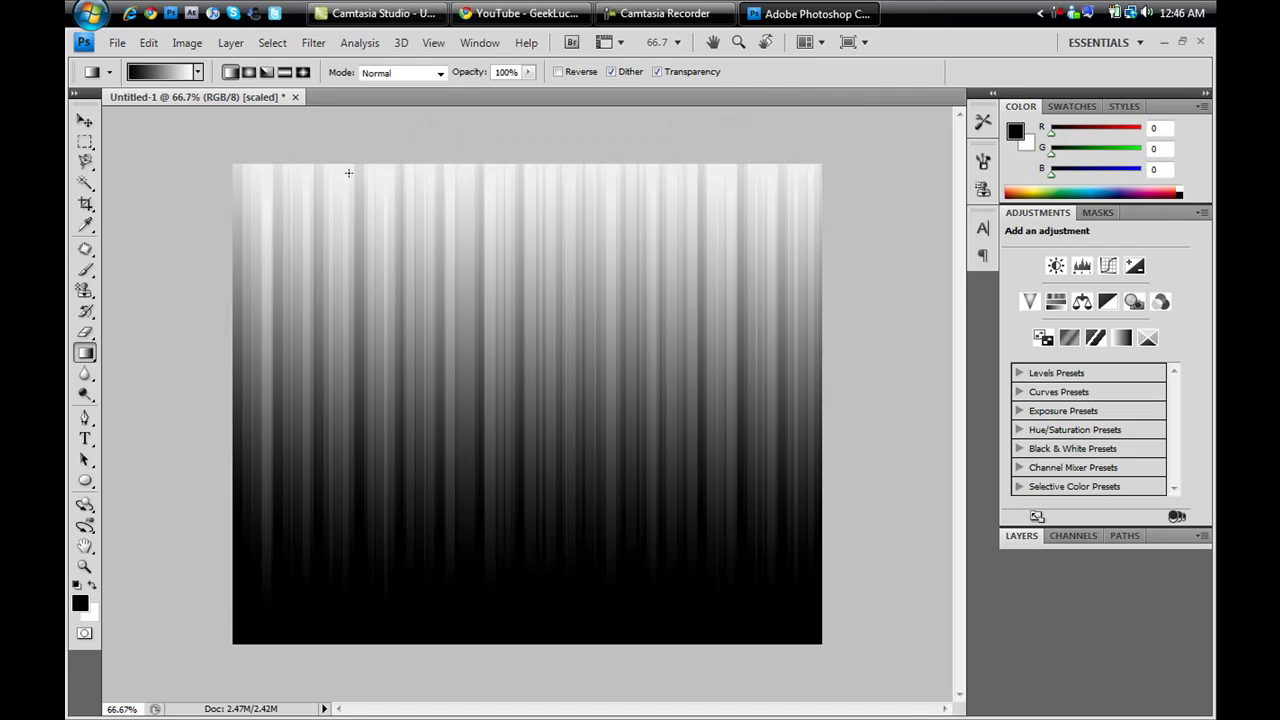
Duplicate the striped Background layer as 'Background copy' in the Layers panel.
{"action": "left_click", "coordinate": [1022, 536]}
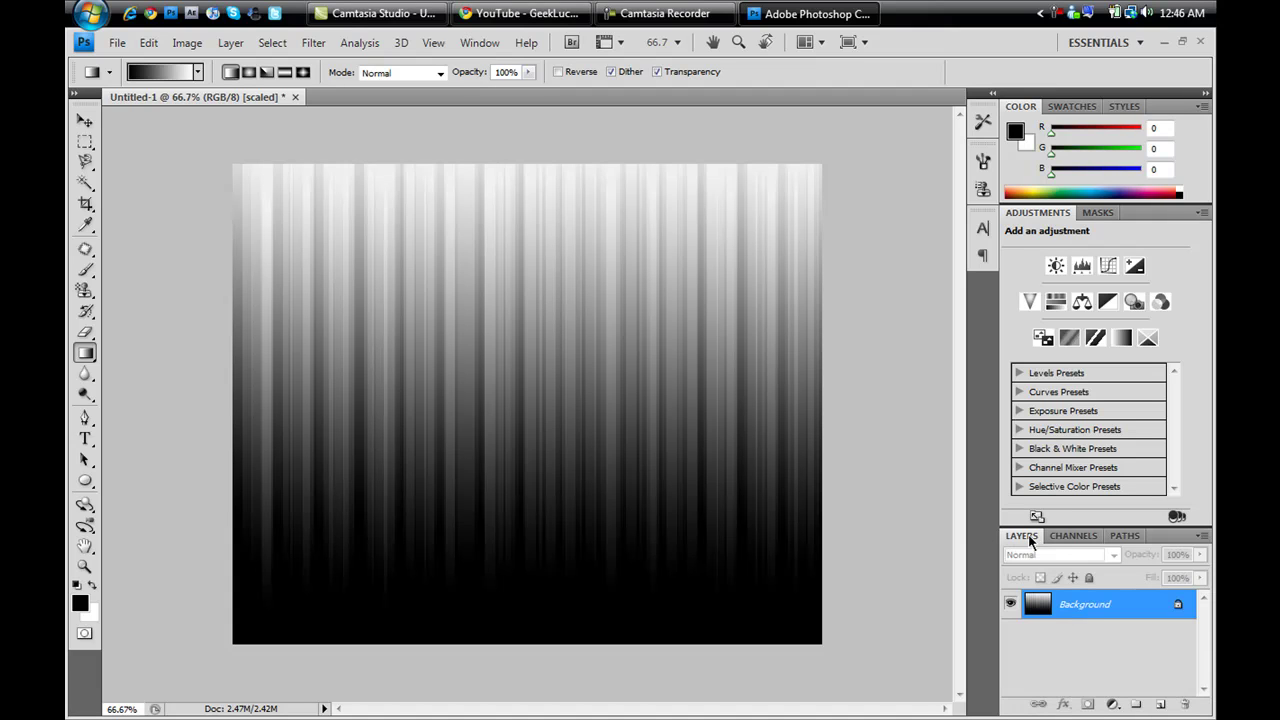
{"action": "right_click", "coordinate": [1050, 606]}
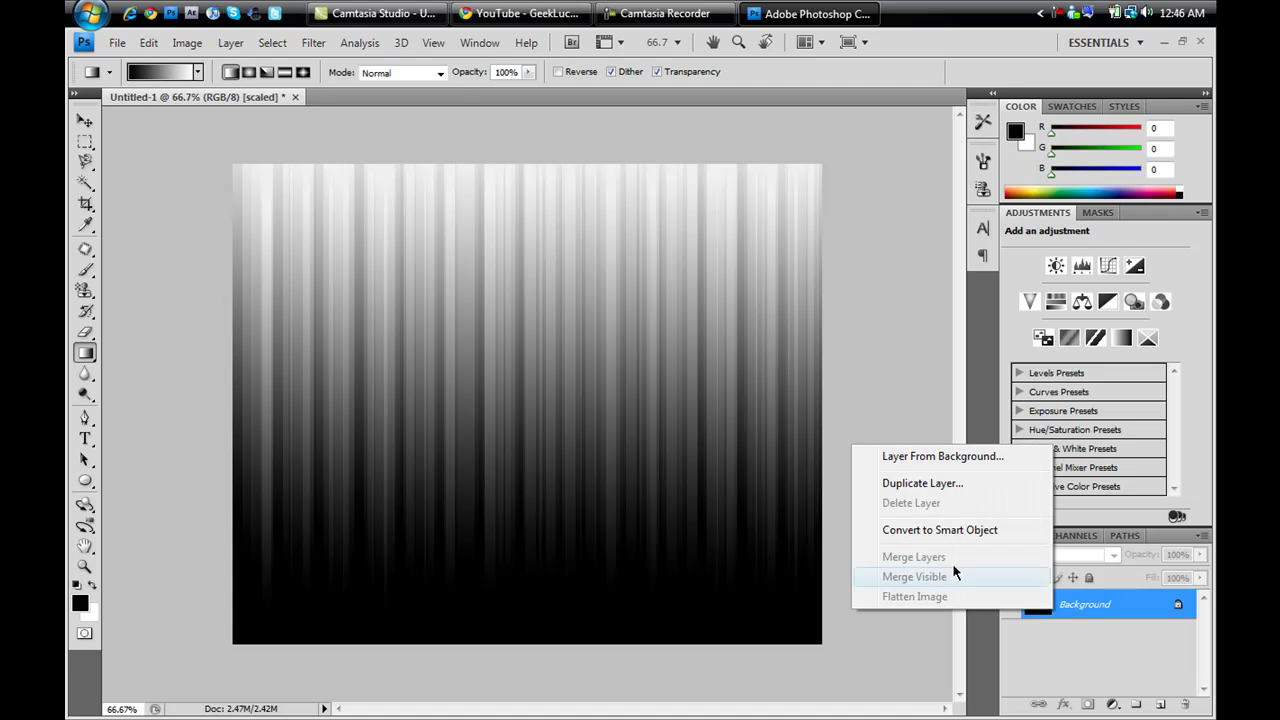
{"action": "left_click", "coordinate": [948, 485]}
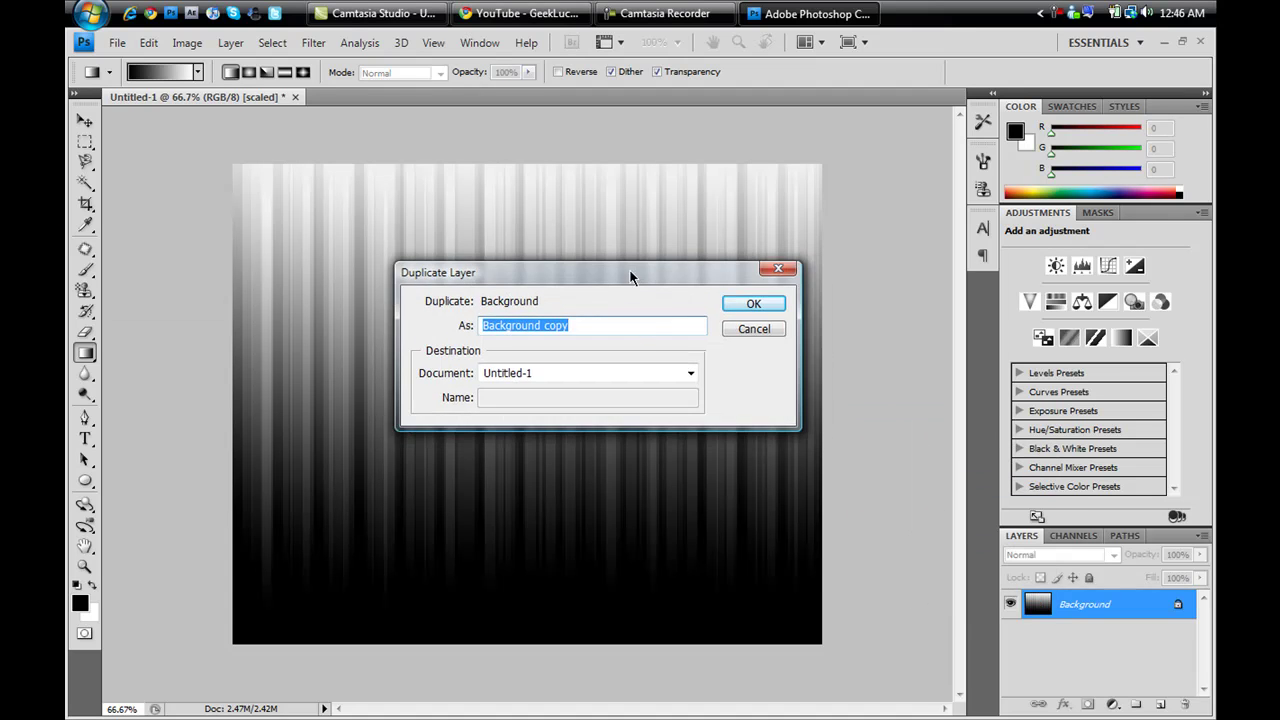
{"action": "left_click", "coordinate": [748, 305]}
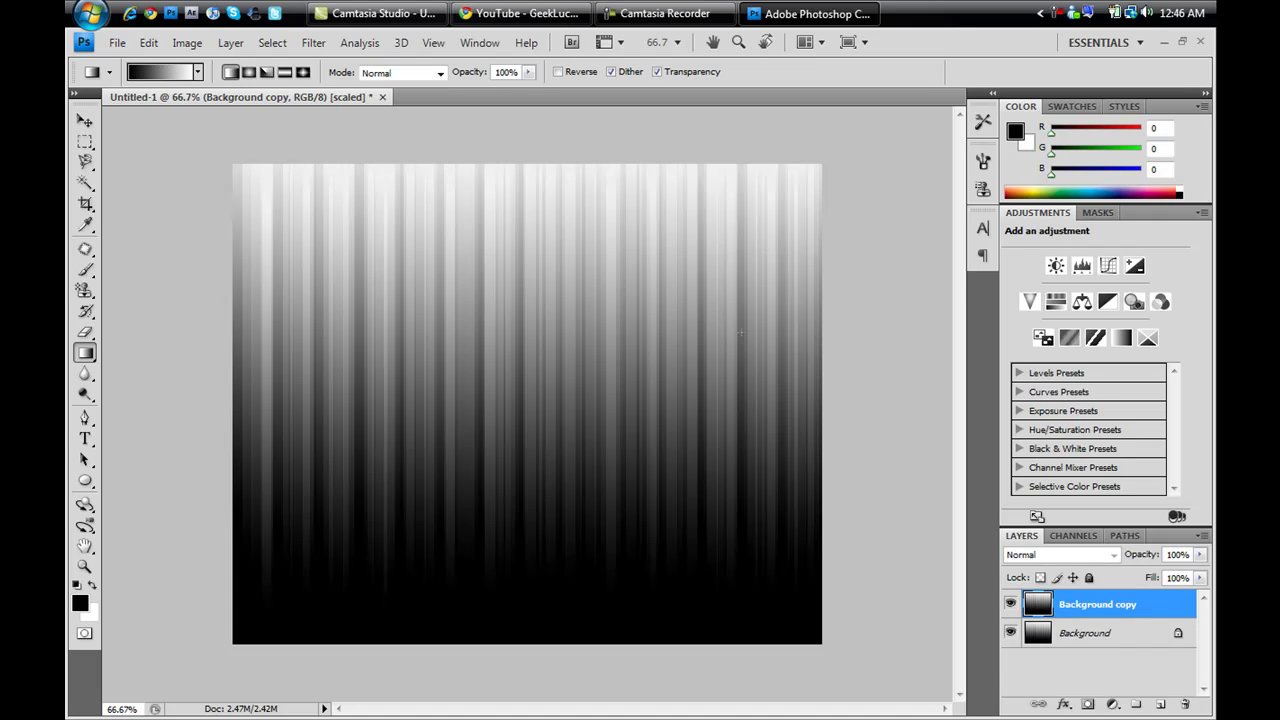
{"action": "right_click", "coordinate": [1077, 607]}
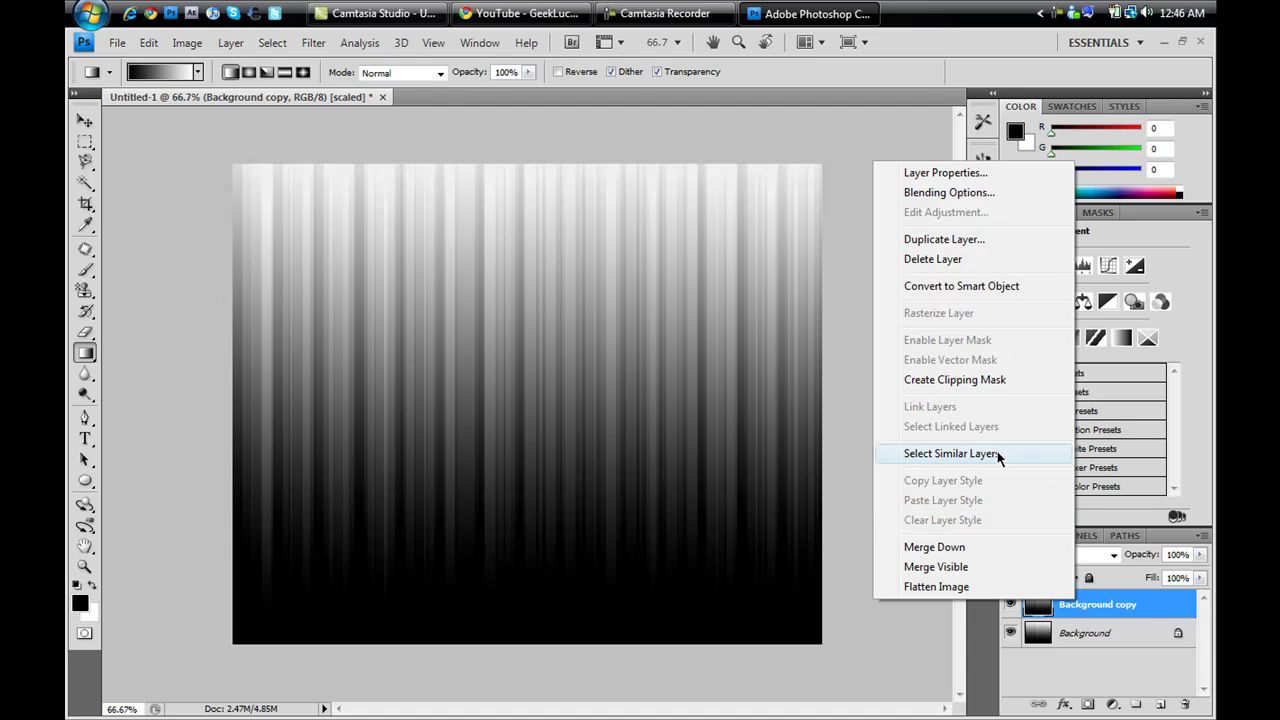
Add a Gradient Overlay to Background copy in Overlay mode using the Transparent Rainbow preset.
{"action": "left_click", "coordinate": [986, 195]}
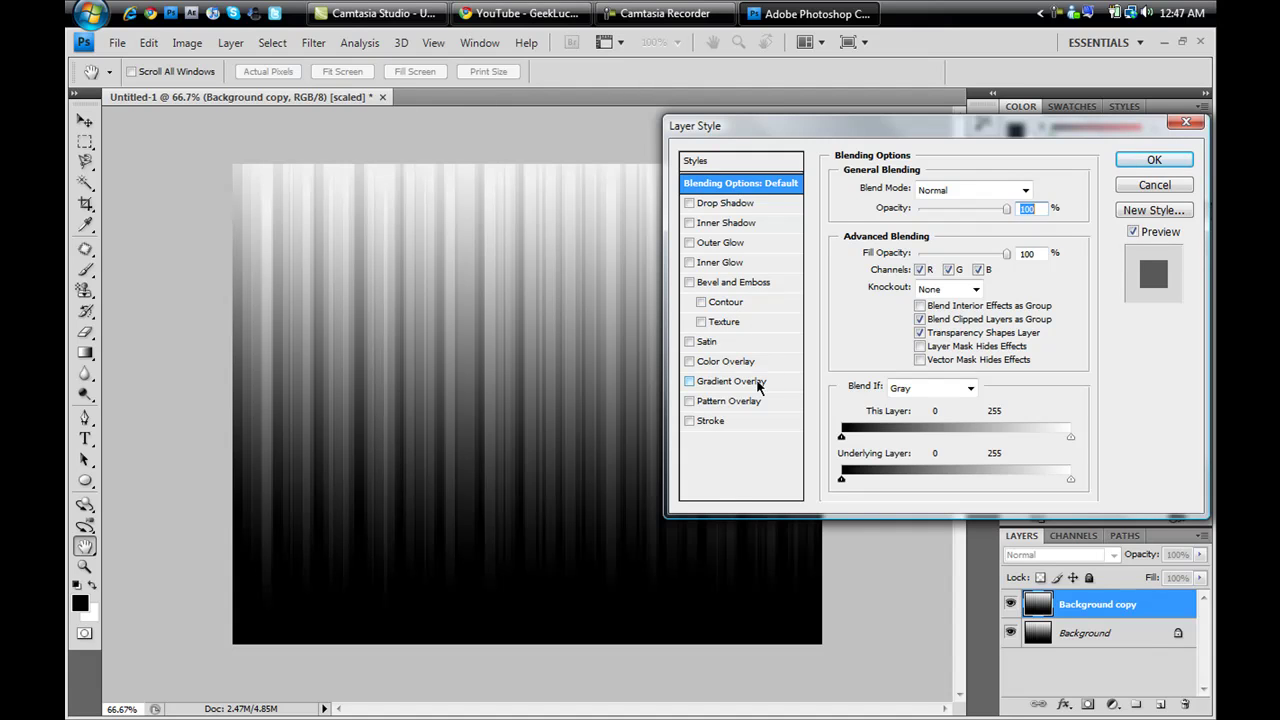
{"action": "left_click", "coordinate": [735, 381]}
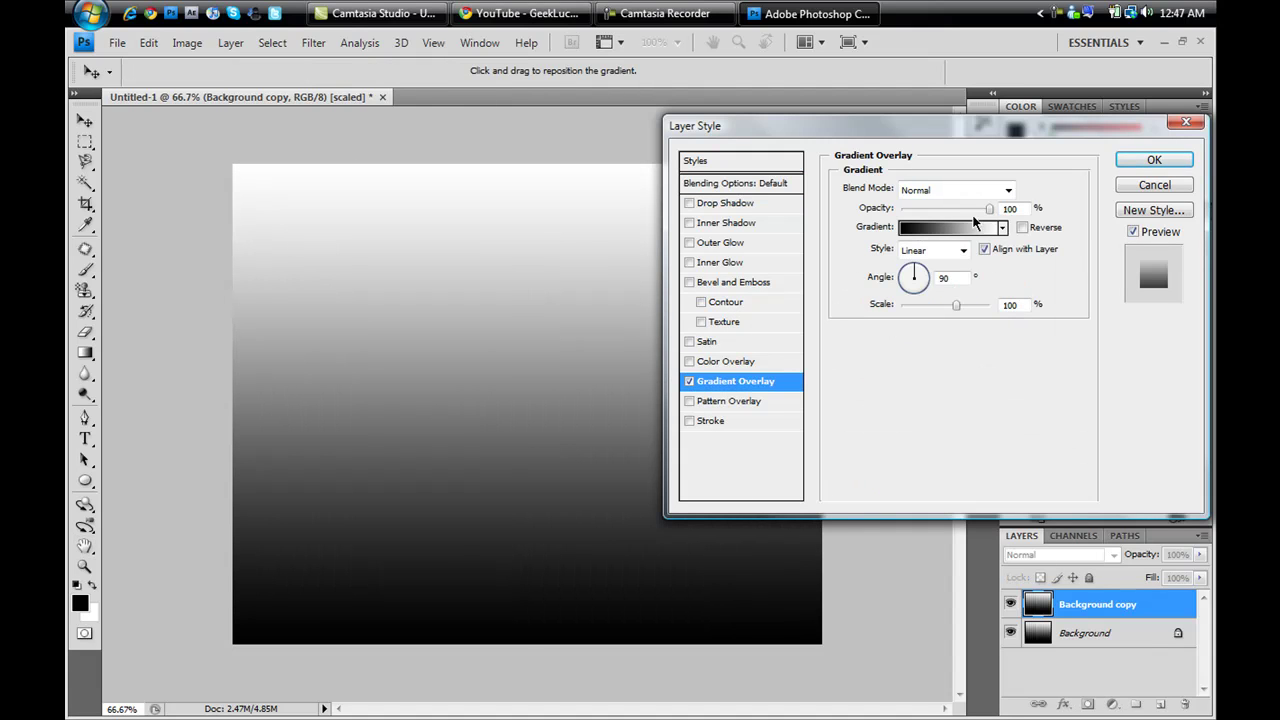
{"action": "left_click", "coordinate": [1008, 190]}
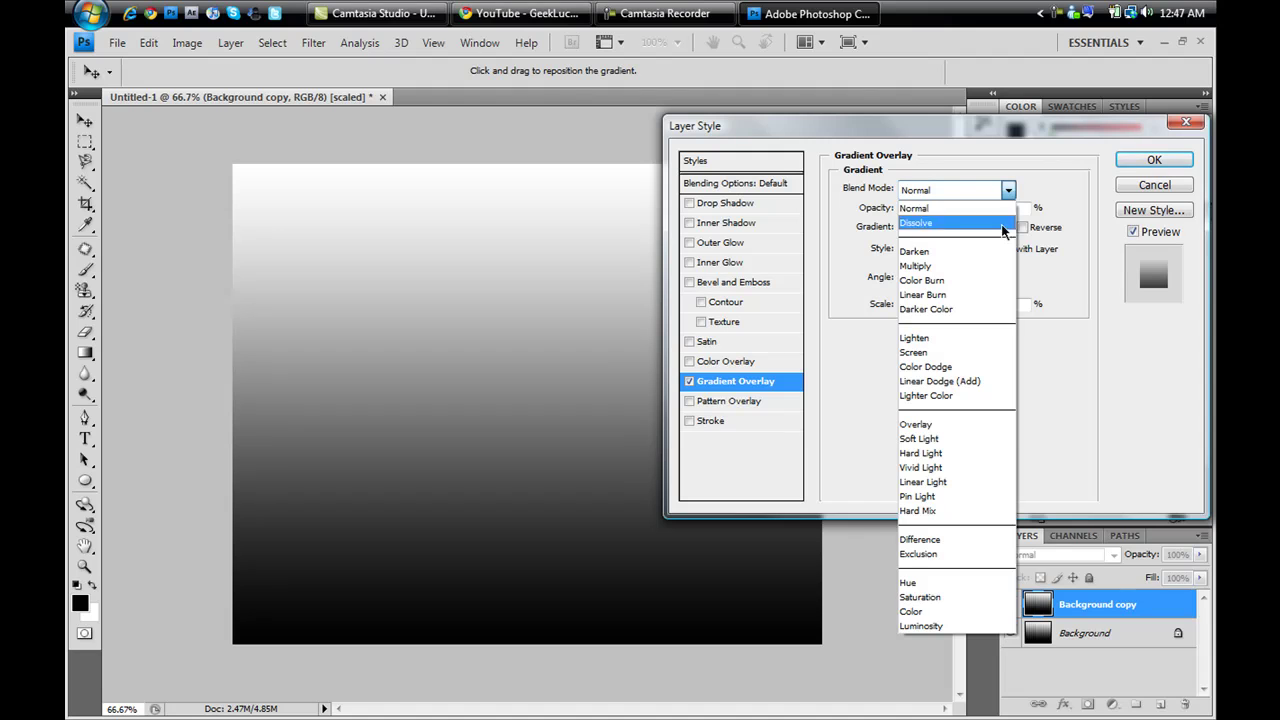
{"action": "left_click", "coordinate": [970, 426]}
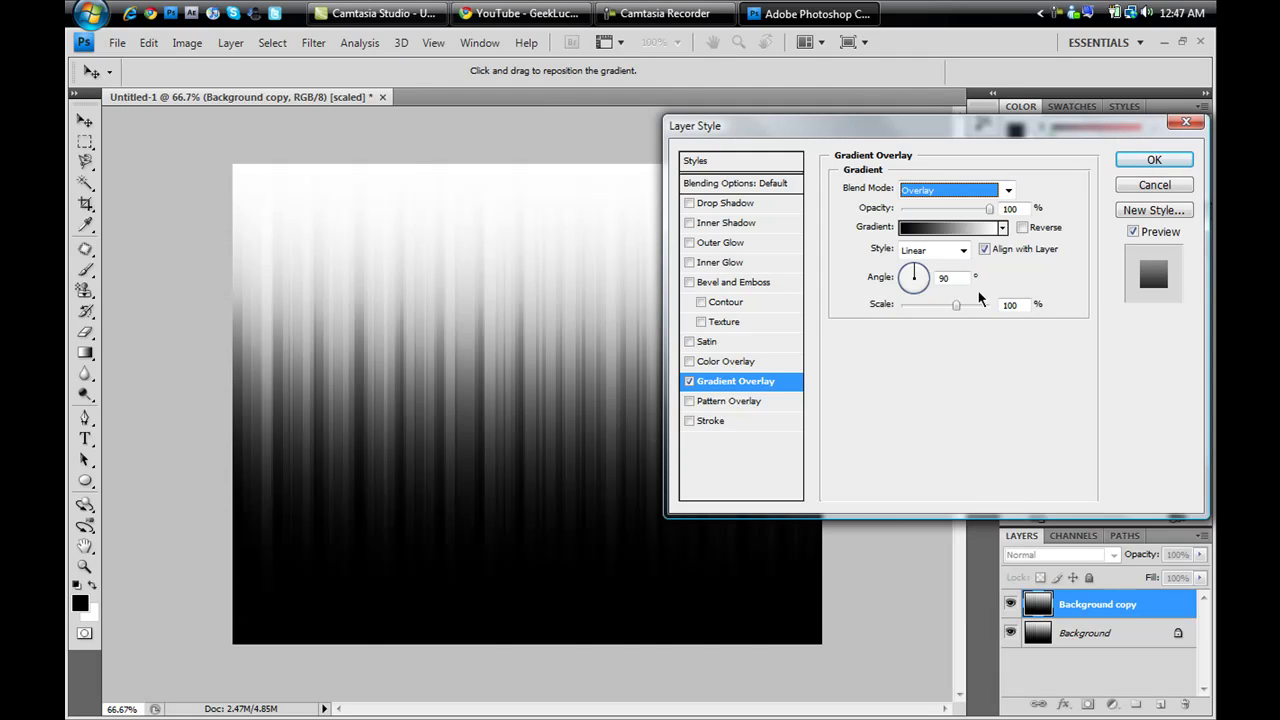
{"action": "left_click", "coordinate": [1003, 228]}
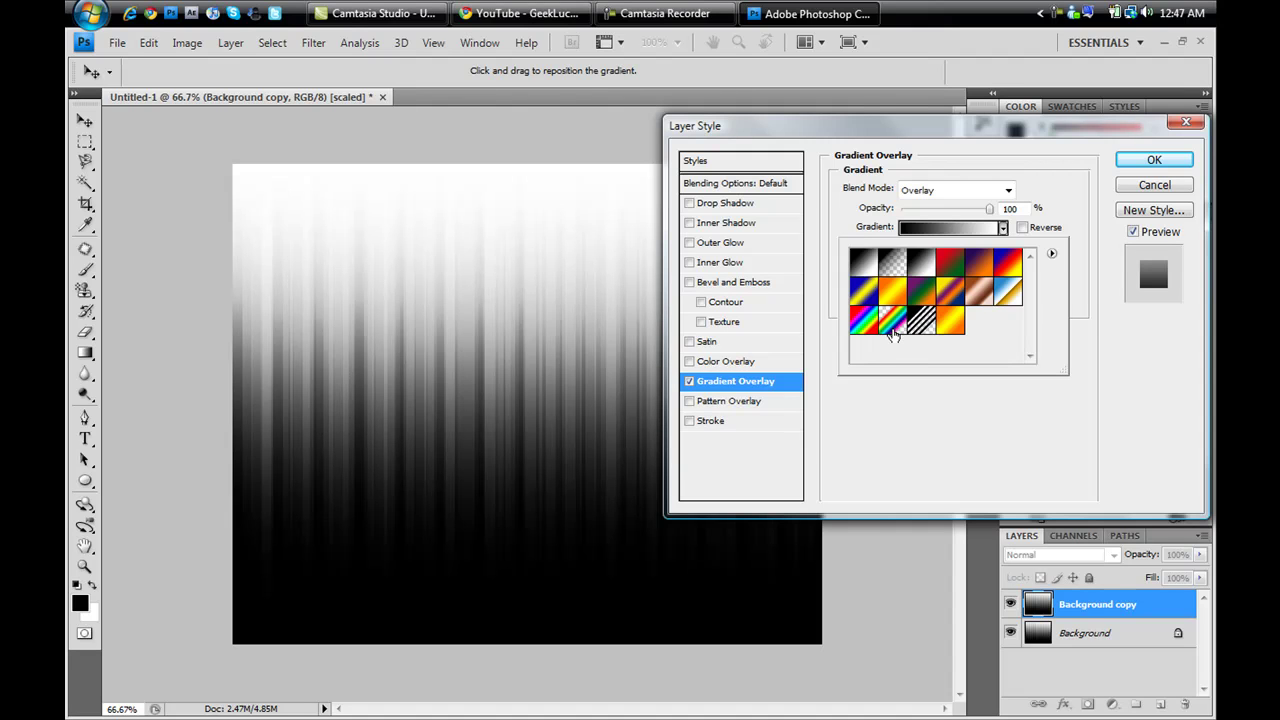
{"action": "left_click", "coordinate": [893, 333]}
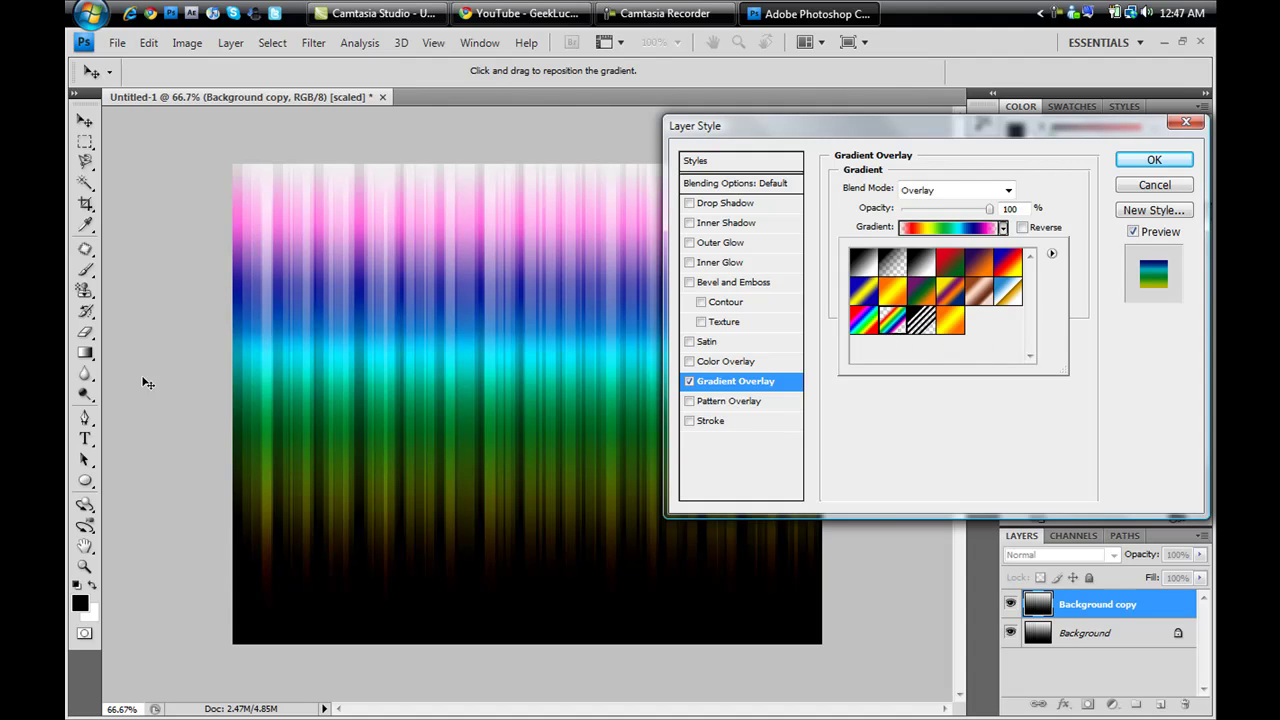
{"action": "left_click", "coordinate": [954, 298]}
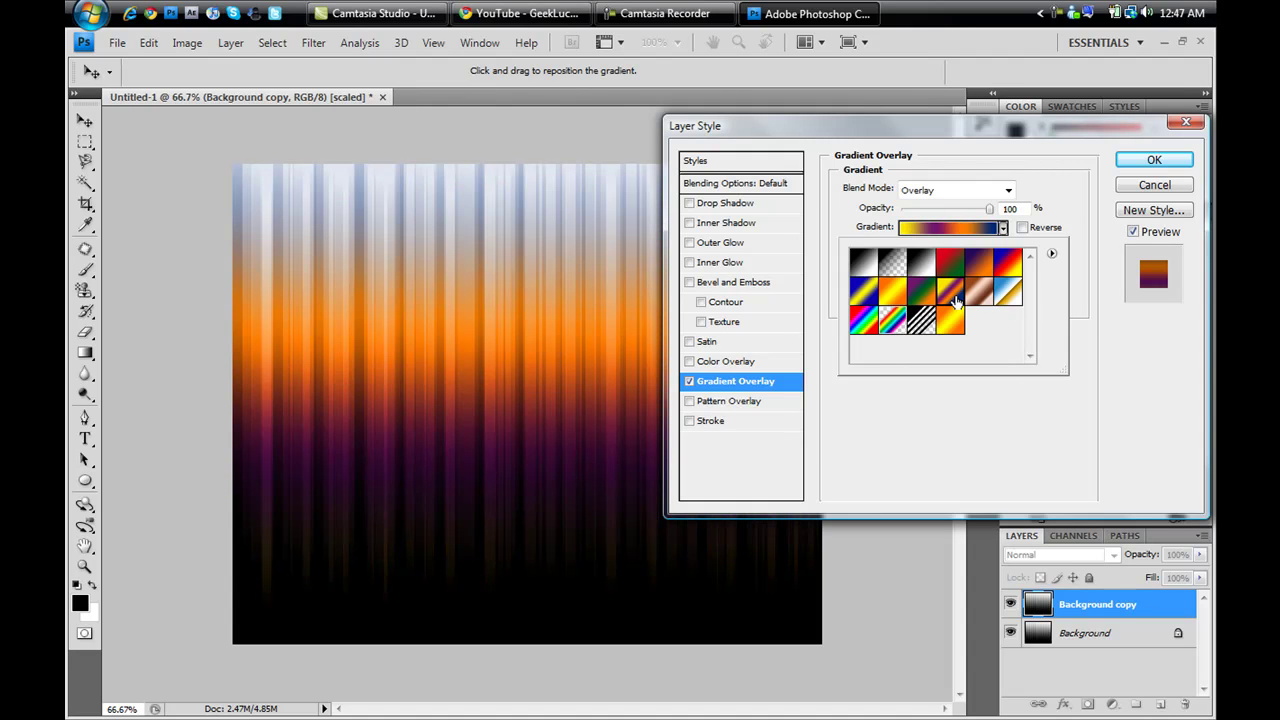
{"action": "left_click", "coordinate": [860, 298]}
{"action": "left_click", "coordinate": [1008, 265]}
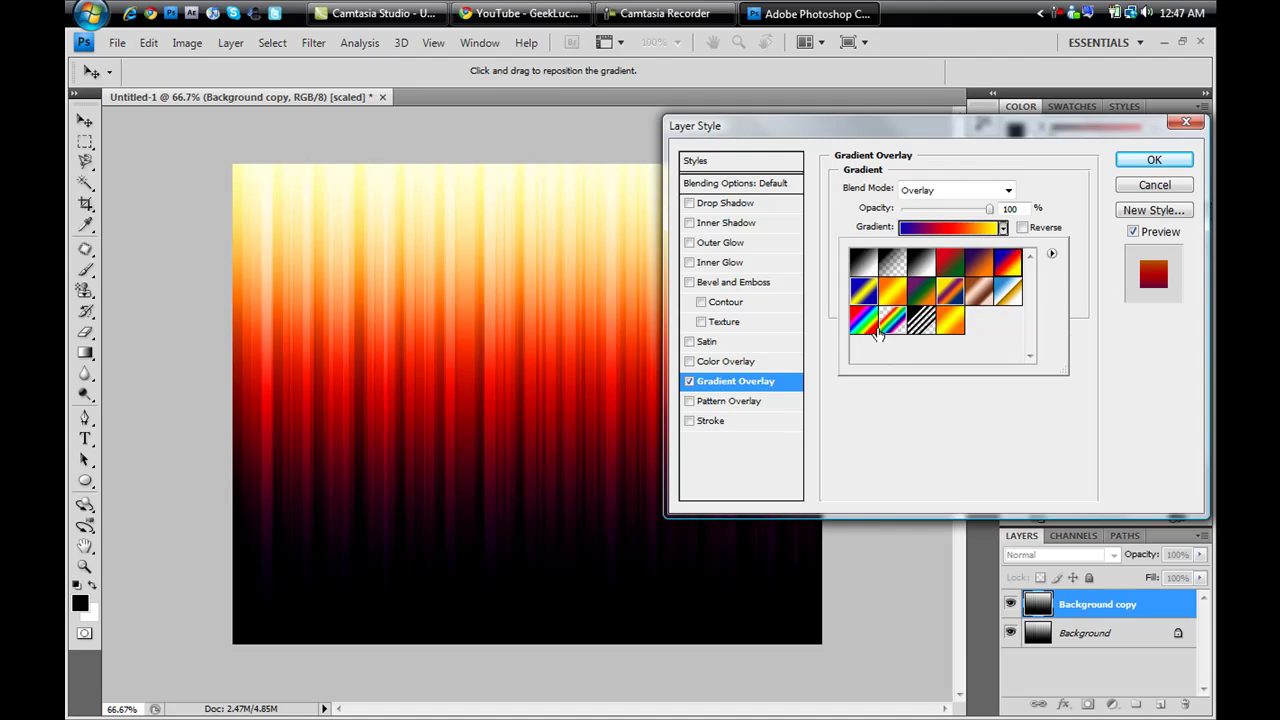
{"action": "left_click", "coordinate": [888, 325]}
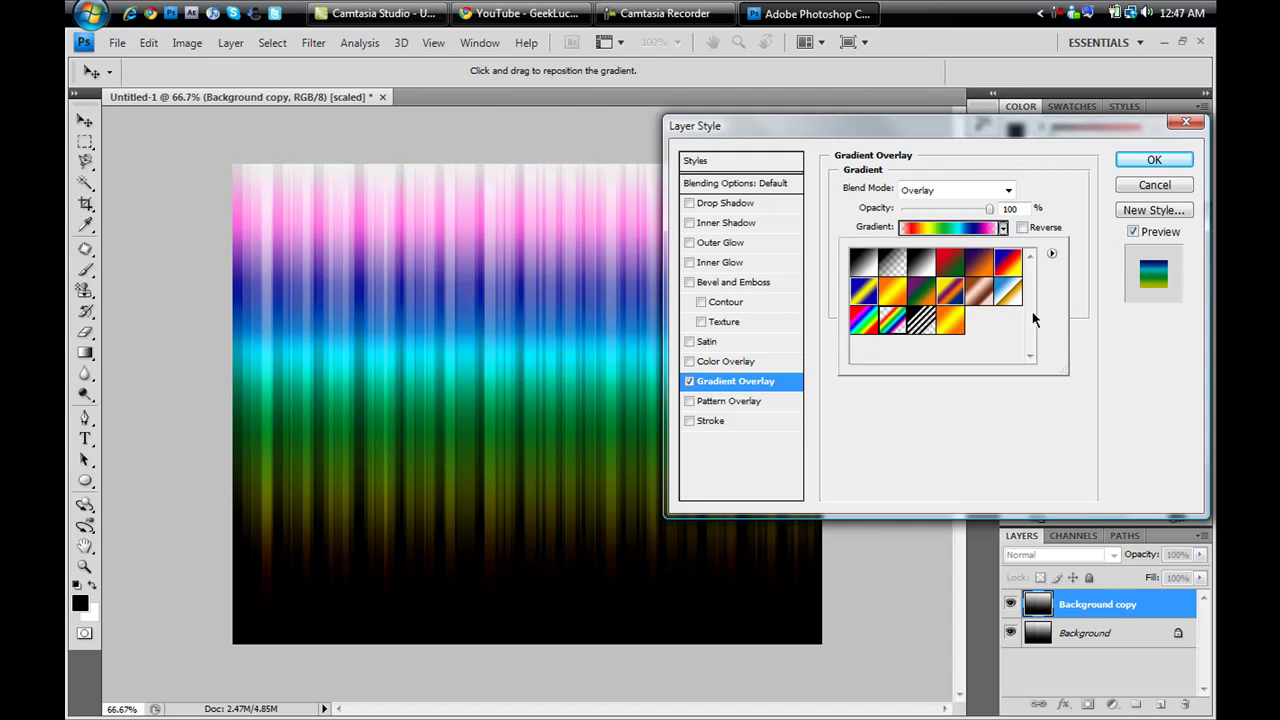
Keep the Linear gradient style and set the overlay angle to 180°.
{"action": "left_click", "coordinate": [1064, 396]}
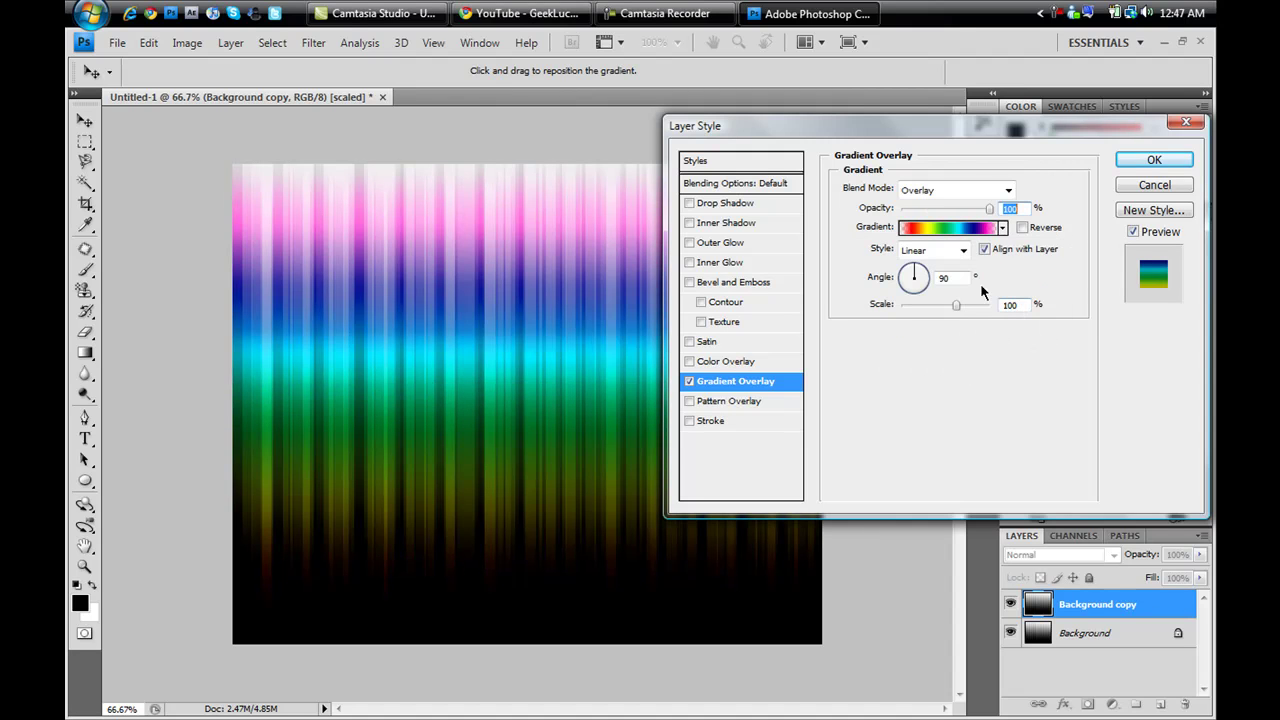
{"action": "left_click", "coordinate": [962, 250]}
{"action": "left_click", "coordinate": [950, 263]}
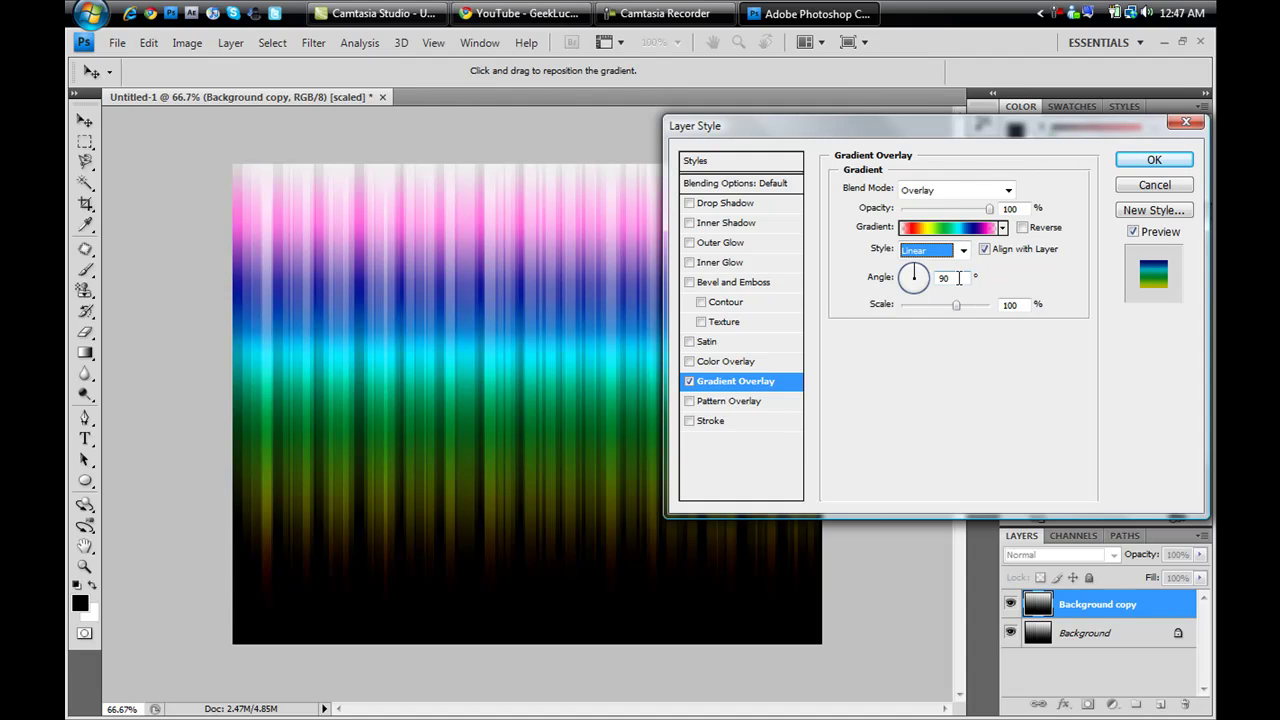
{"action": "double_click", "coordinate": [958, 278]}
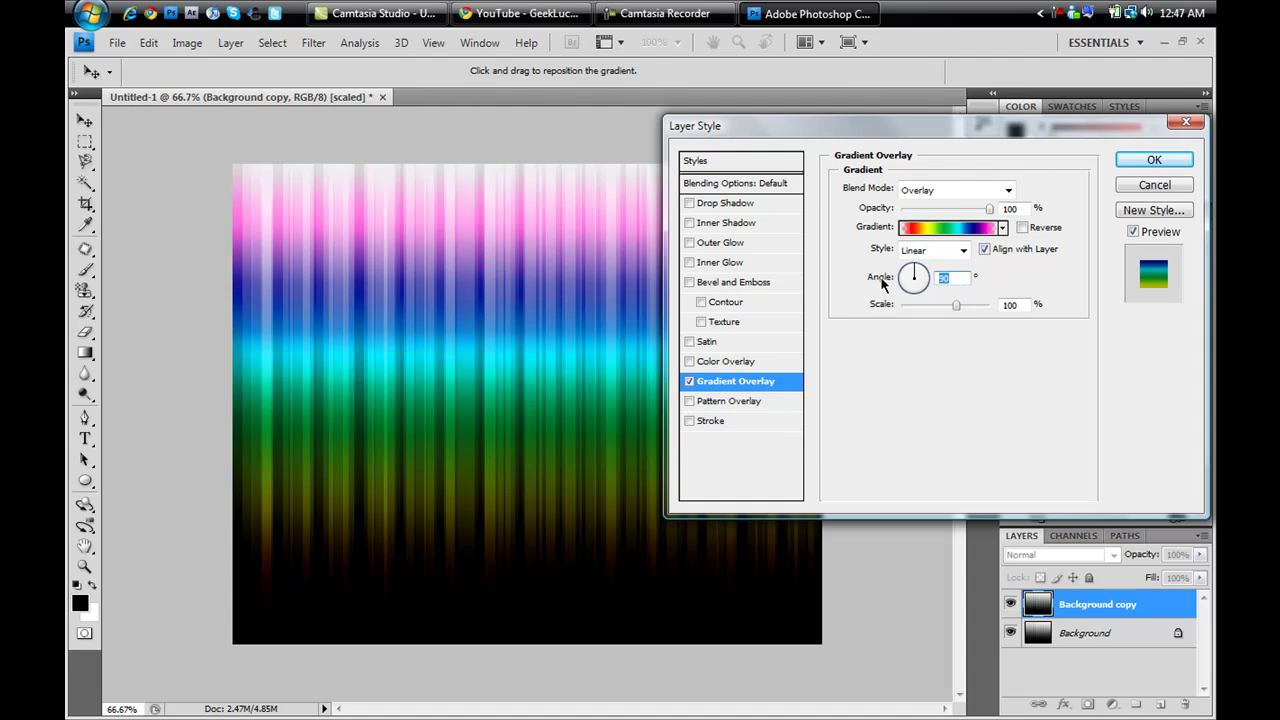
{"action": "type", "text": "180"}
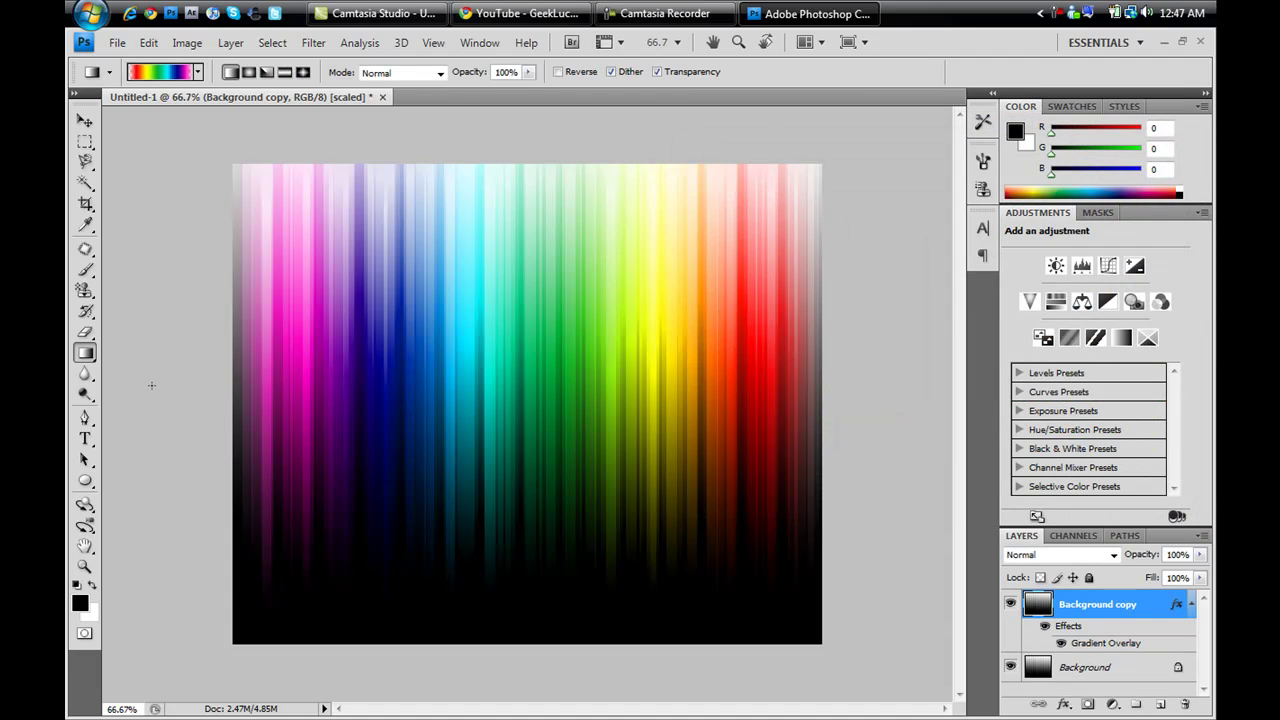
Type GEEKLUCAS in white near the bottom of the canvas.
{"action": "left_click", "coordinate": [82, 440]}
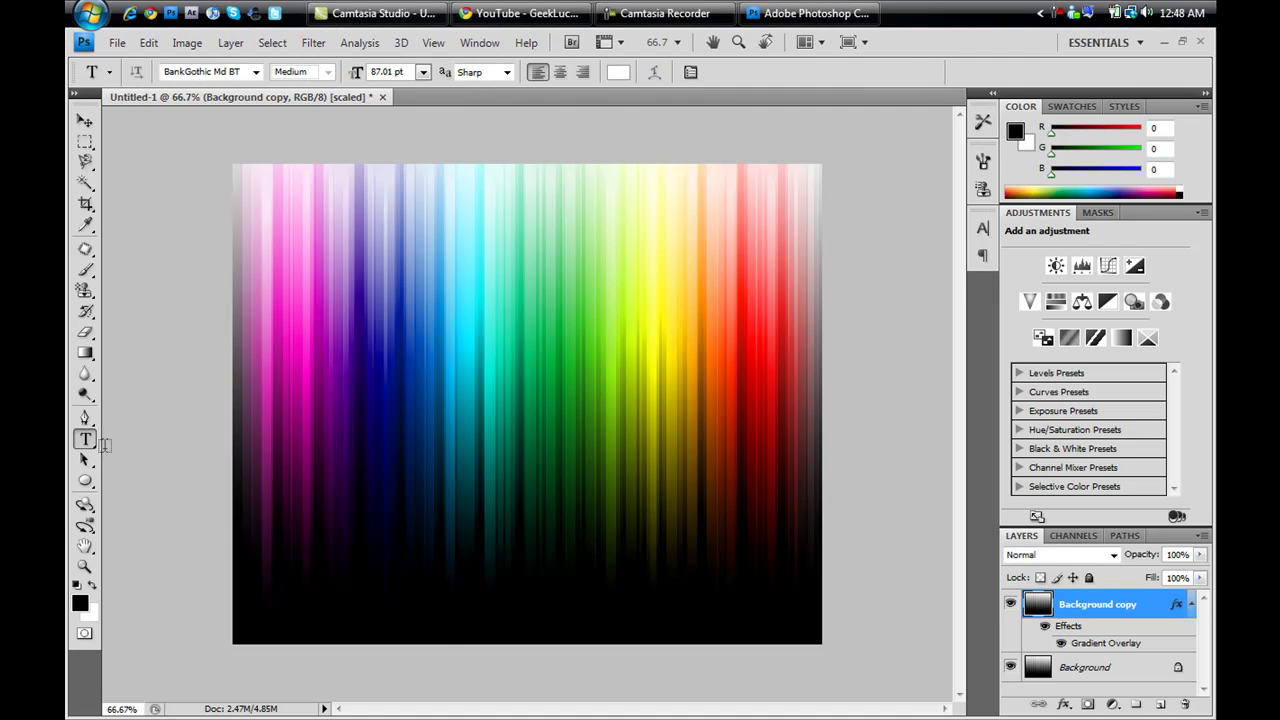
{"action": "left_click", "coordinate": [341, 597]}
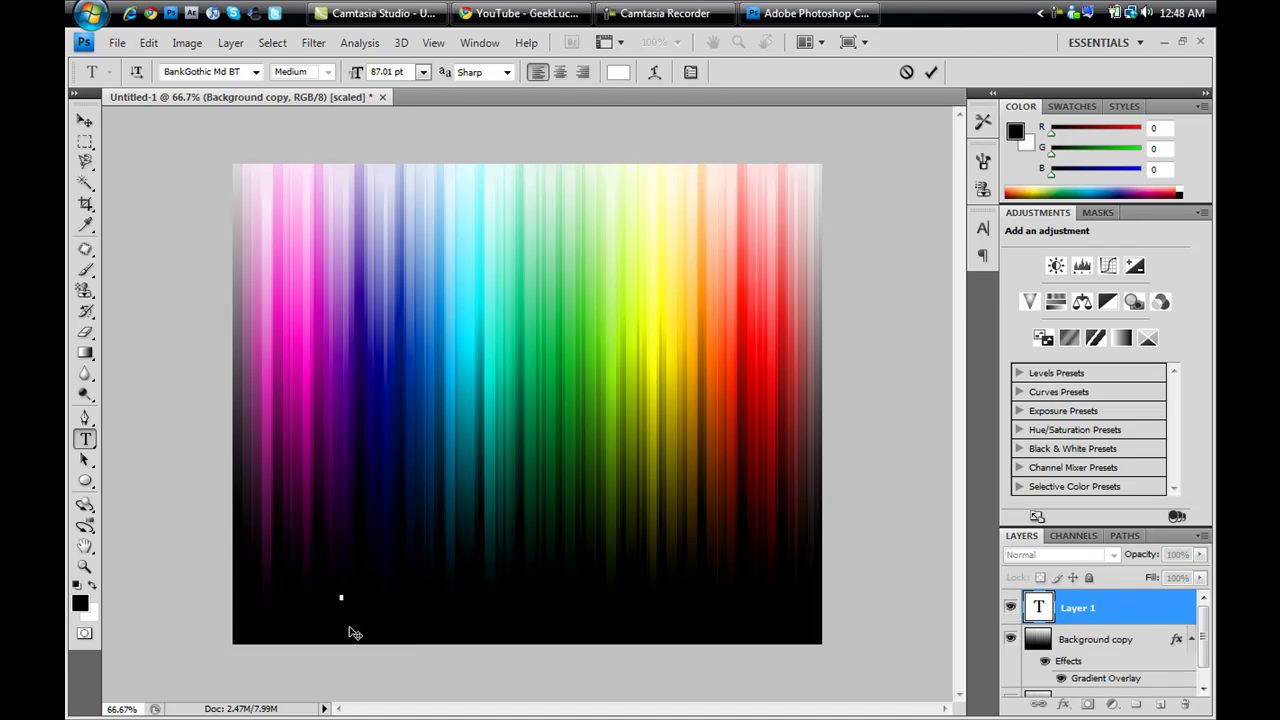
{"action": "left_click", "coordinate": [620, 72]}
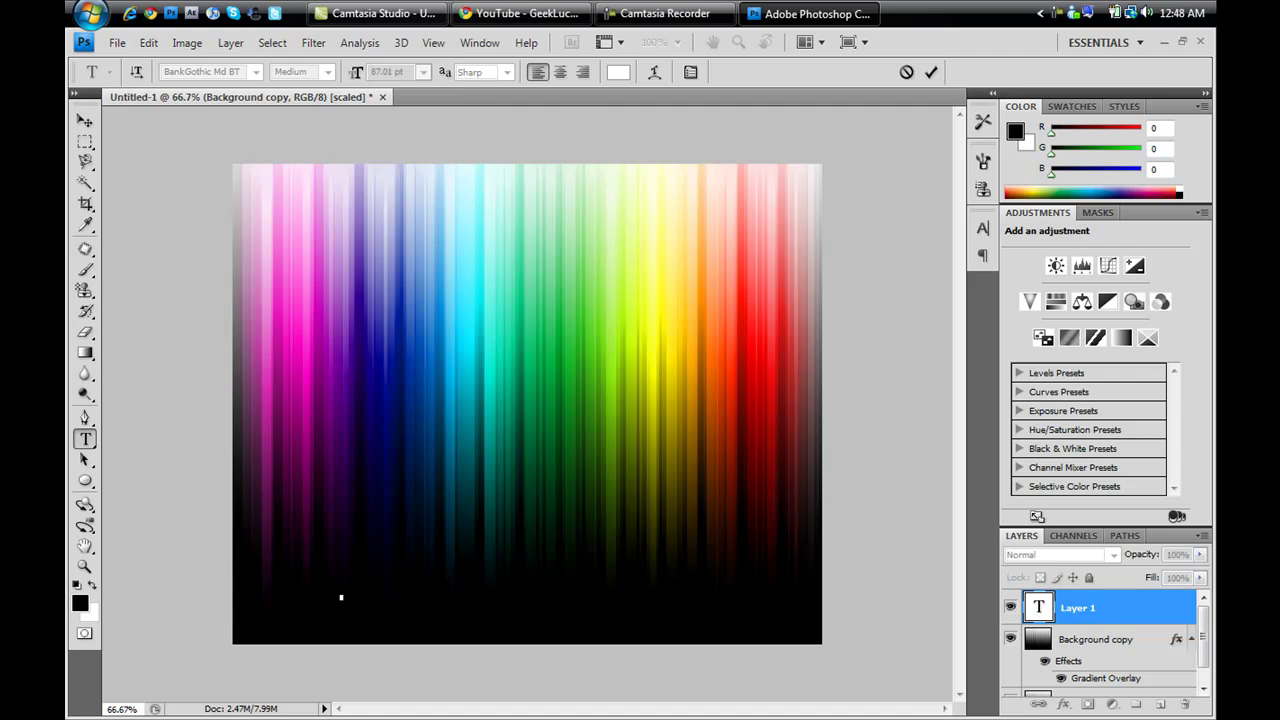
{"action": "left_click_drag", "start_coordinate": [374, 116], "coordinate": [554, 293]}
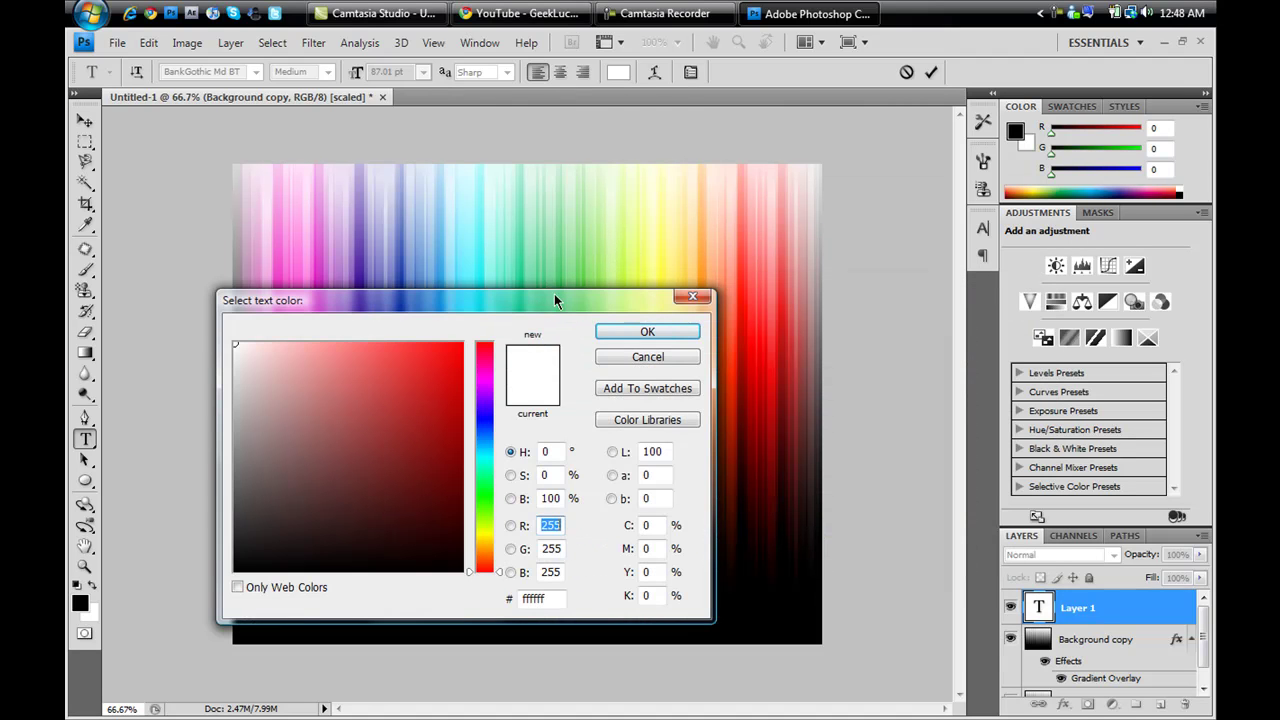
{"action": "left_click", "coordinate": [643, 325]}
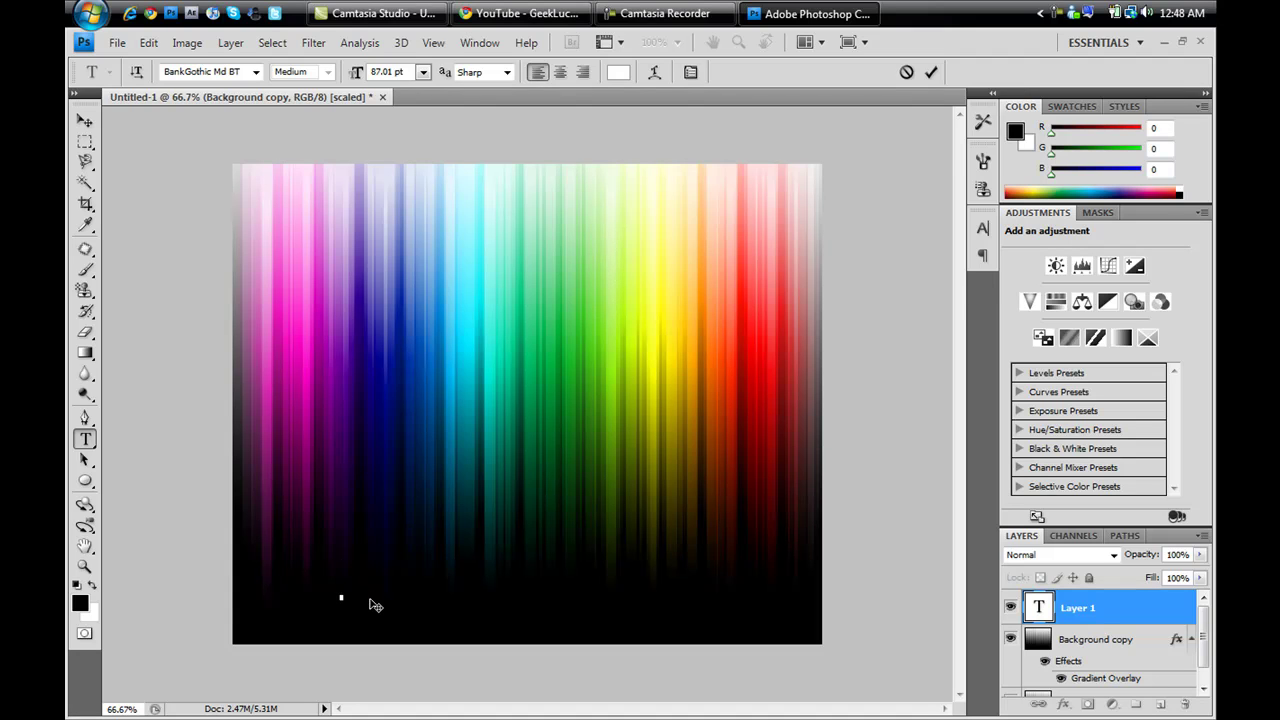
{"action": "type", "text": "Gee"}
{"action": "key", "text": "BackSpace"}
{"action": "key", "text": "BackSpace"}
{"action": "type", "text": "EE"}
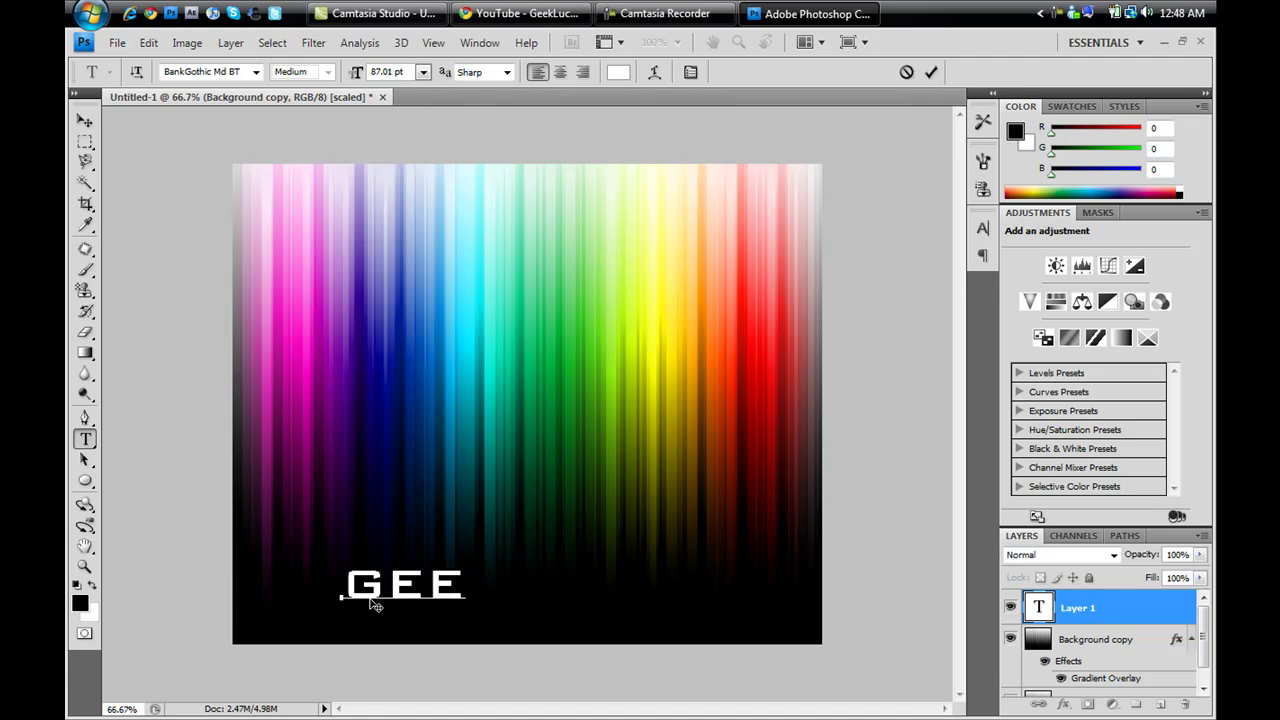
{"action": "type", "text": "KLUCAS"}
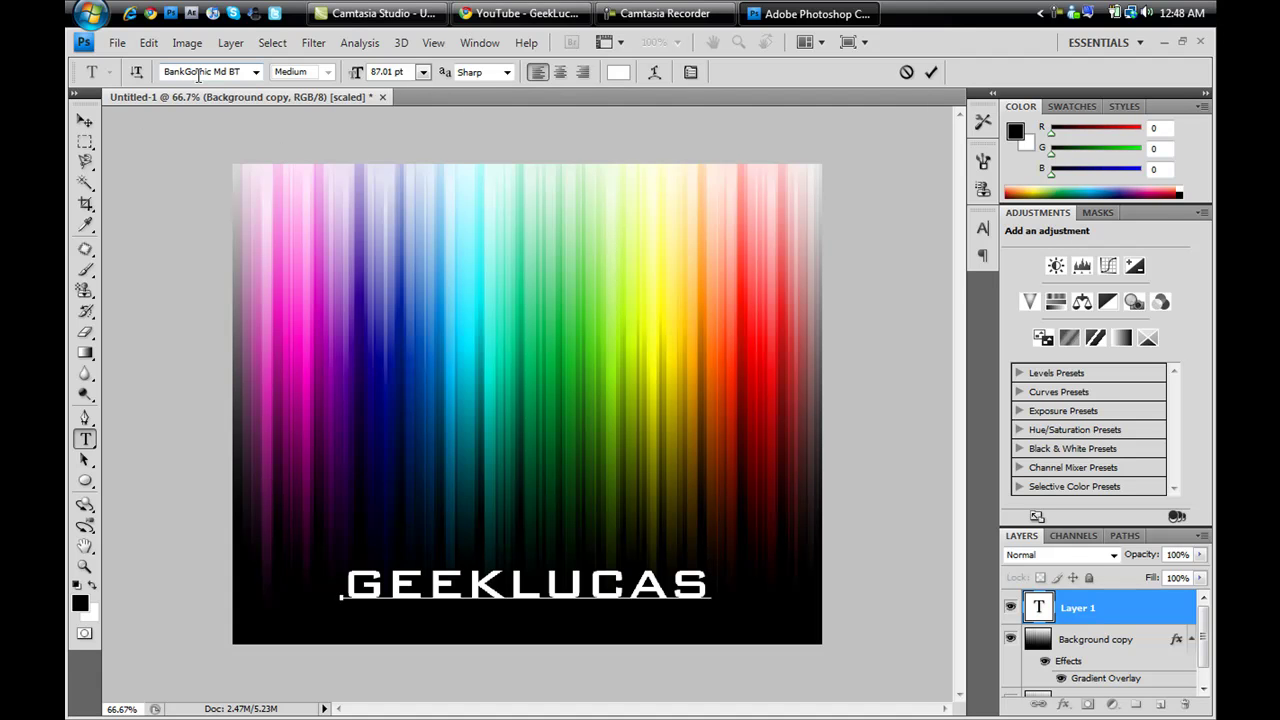
Keep the BankGothic Md BT font with Sharp anti-aliasing and move the text slightly lower.
{"action": "left_click", "coordinate": [254, 72]}
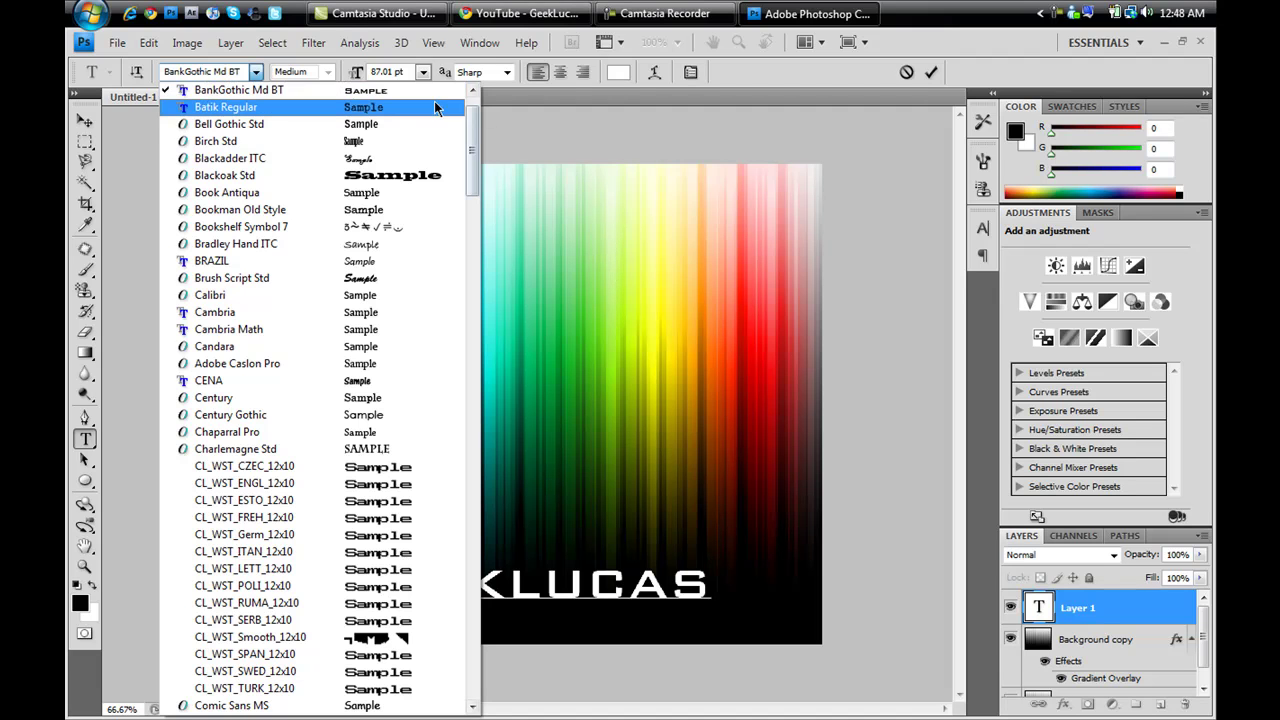
{"action": "left_click", "coordinate": [583, 112]}
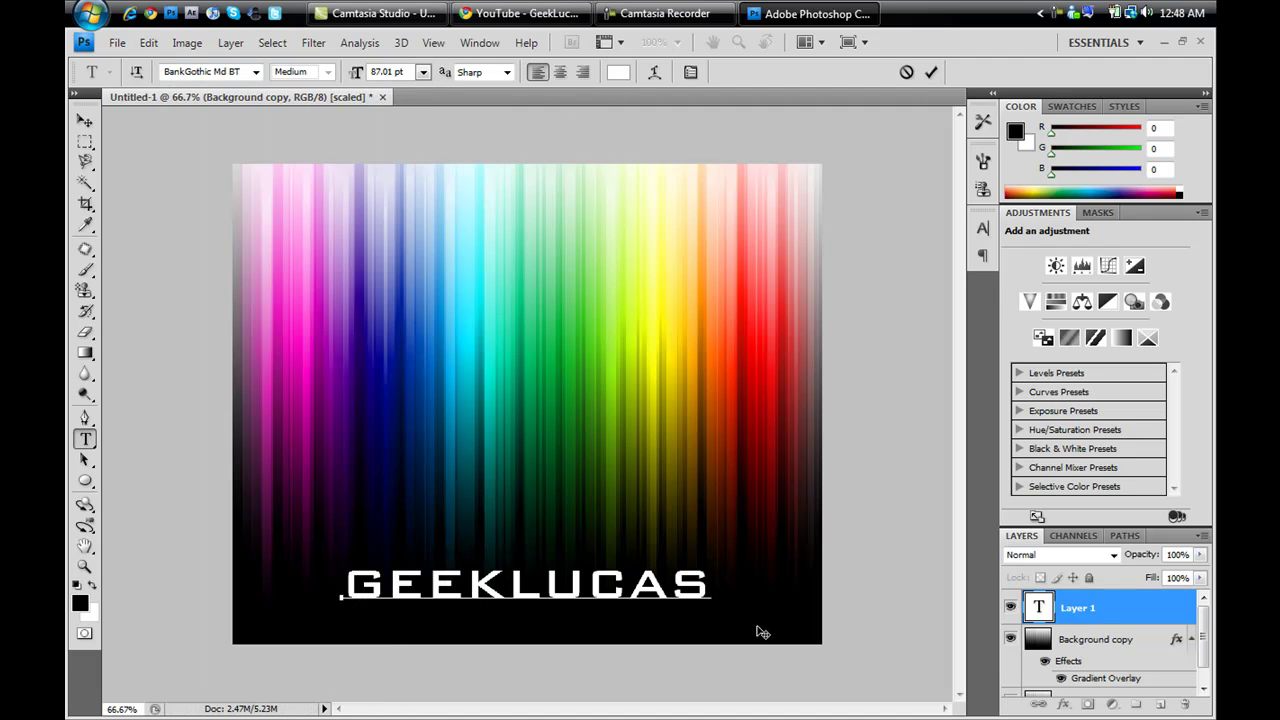
{"action": "left_click_drag", "start_coordinate": [760, 630], "coordinate": [763, 649]}
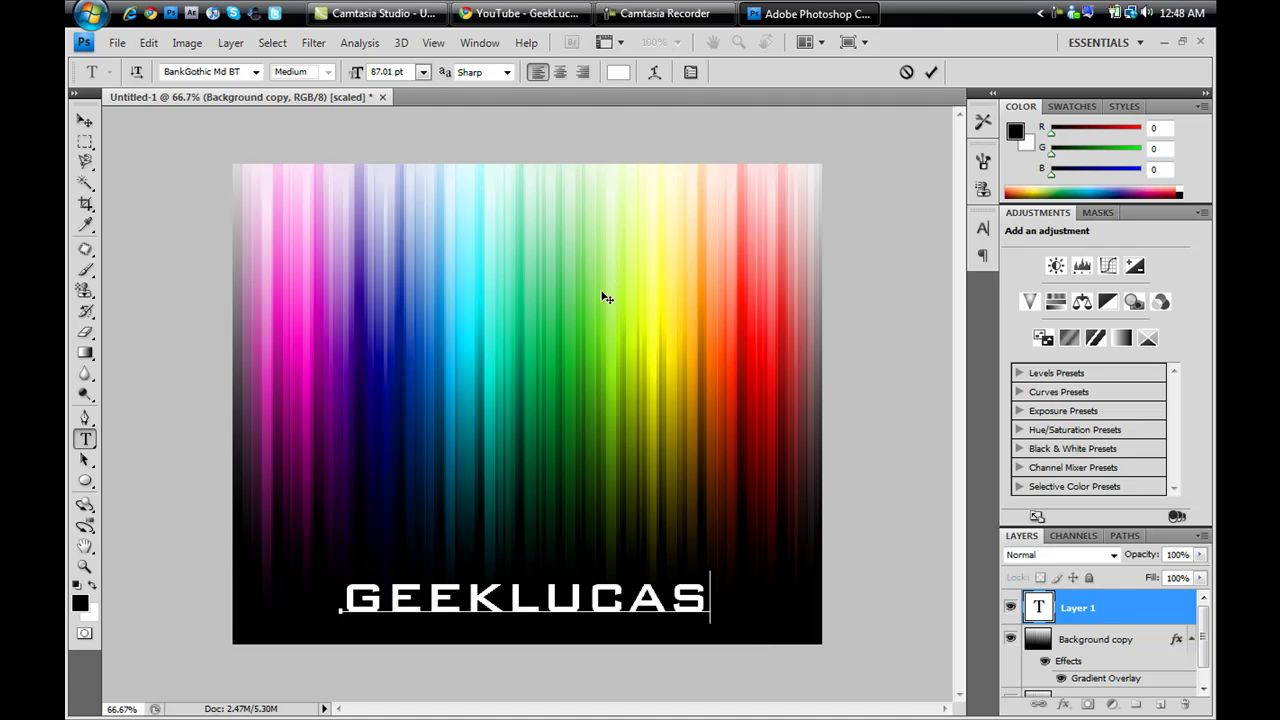
{"action": "left_click", "coordinate": [507, 72]}
{"action": "left_click", "coordinate": [470, 103]}
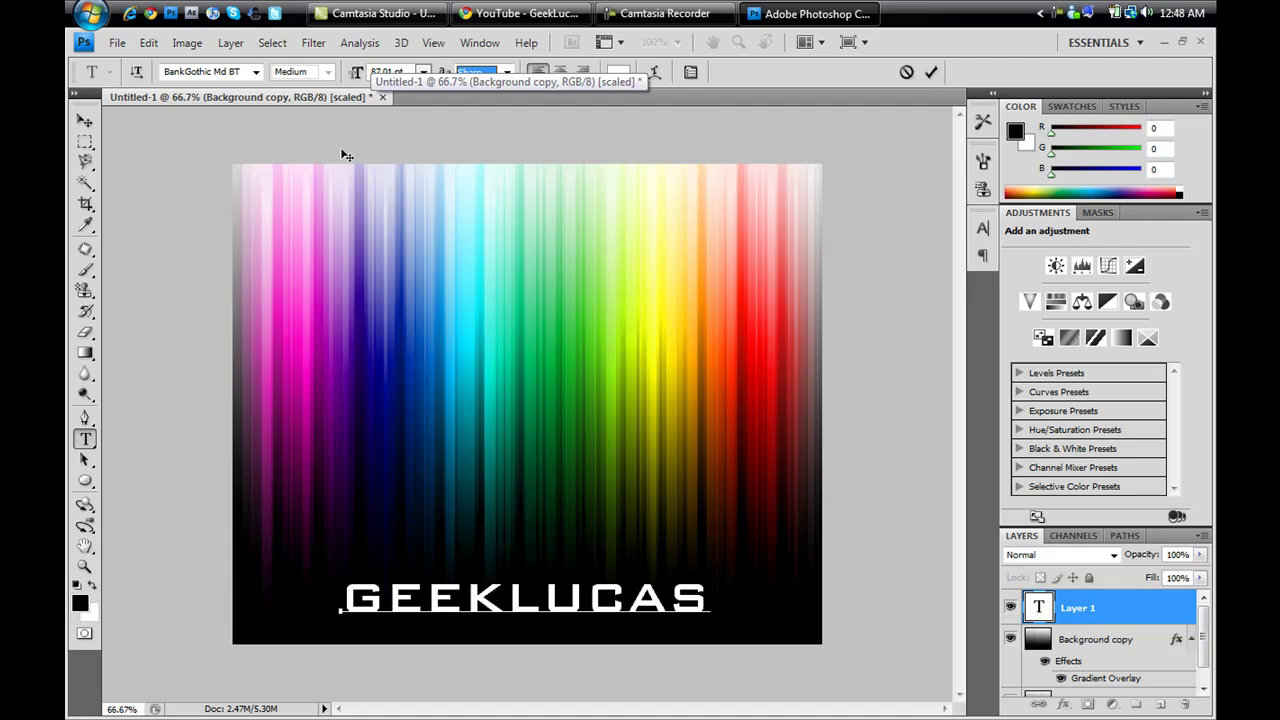
Resize the GEEKLUCAS text to 93.01 pt, nudge it left, and commit it.
{"action": "left_click", "coordinate": [354, 76]}
{"action": "left_click_drag", "start_coordinate": [354, 76], "coordinate": [390, 78]}
{"action": "left_click_drag", "start_coordinate": [710, 590], "coordinate": [256, 566]}
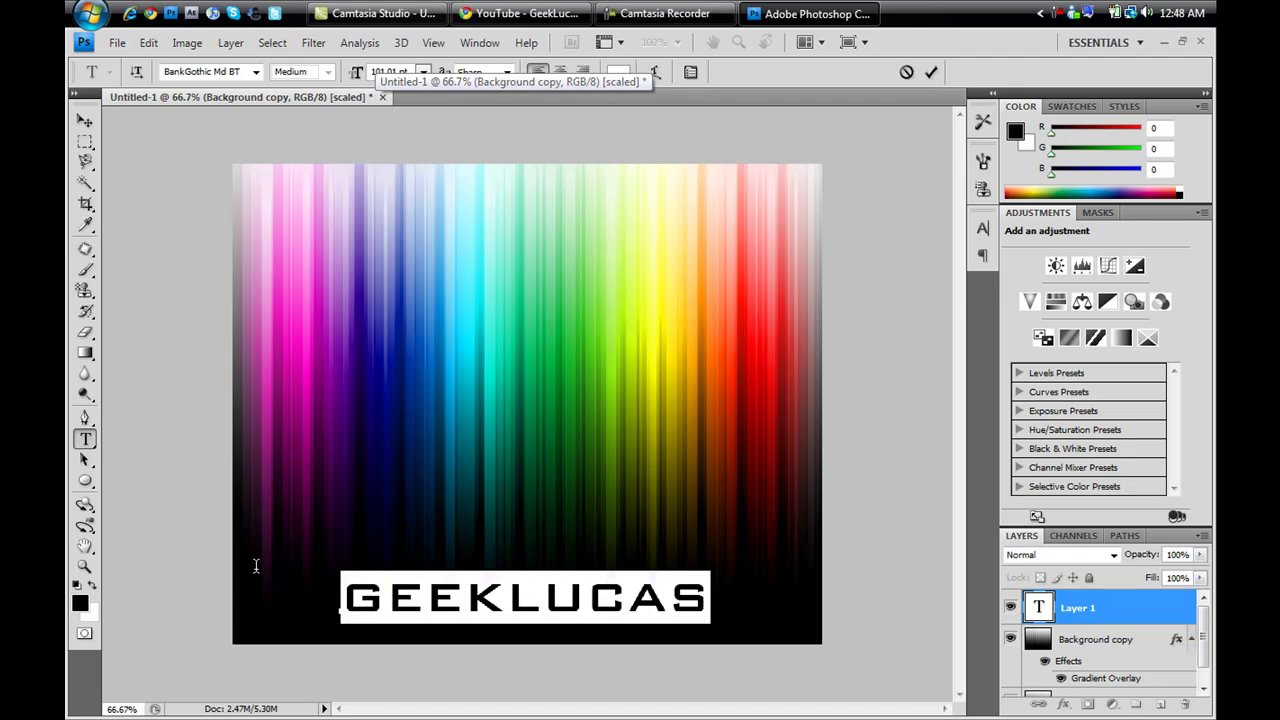
{"action": "left_click_drag", "start_coordinate": [358, 75], "coordinate": [364, 73]}
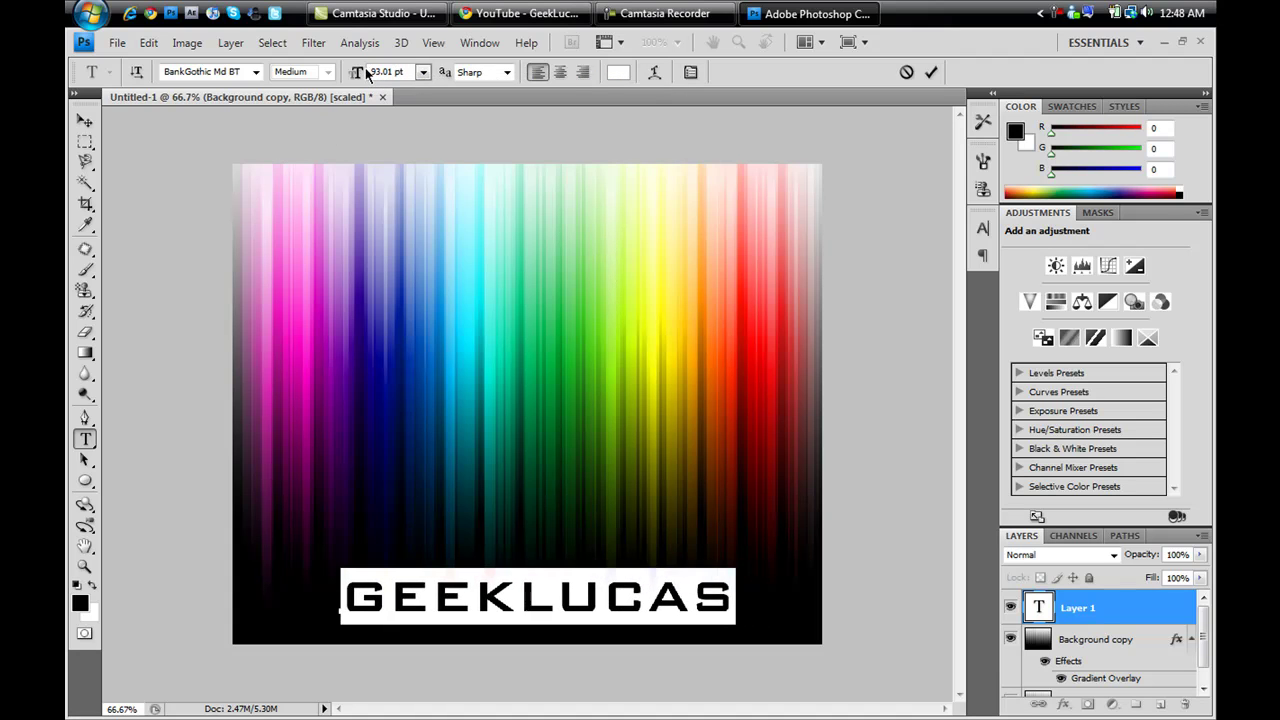
{"action": "left_click", "coordinate": [735, 598]}
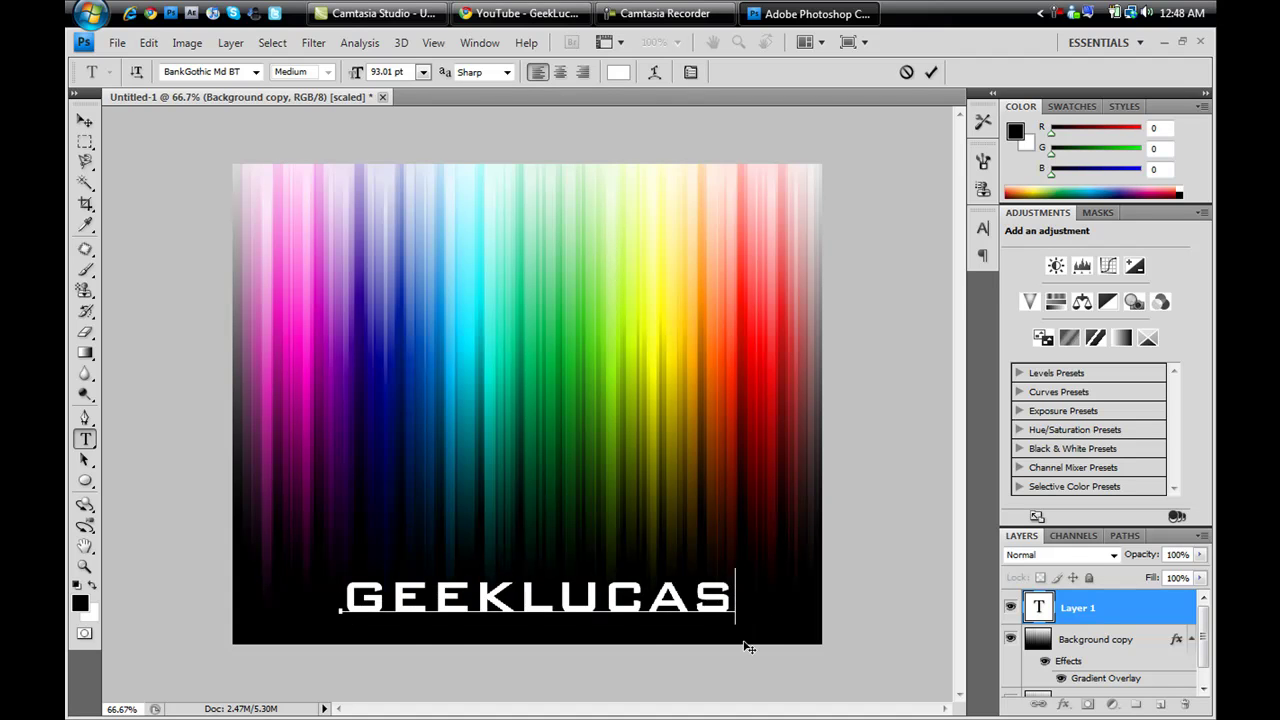
{"action": "left_click_drag", "start_coordinate": [746, 646], "coordinate": [741, 646]}
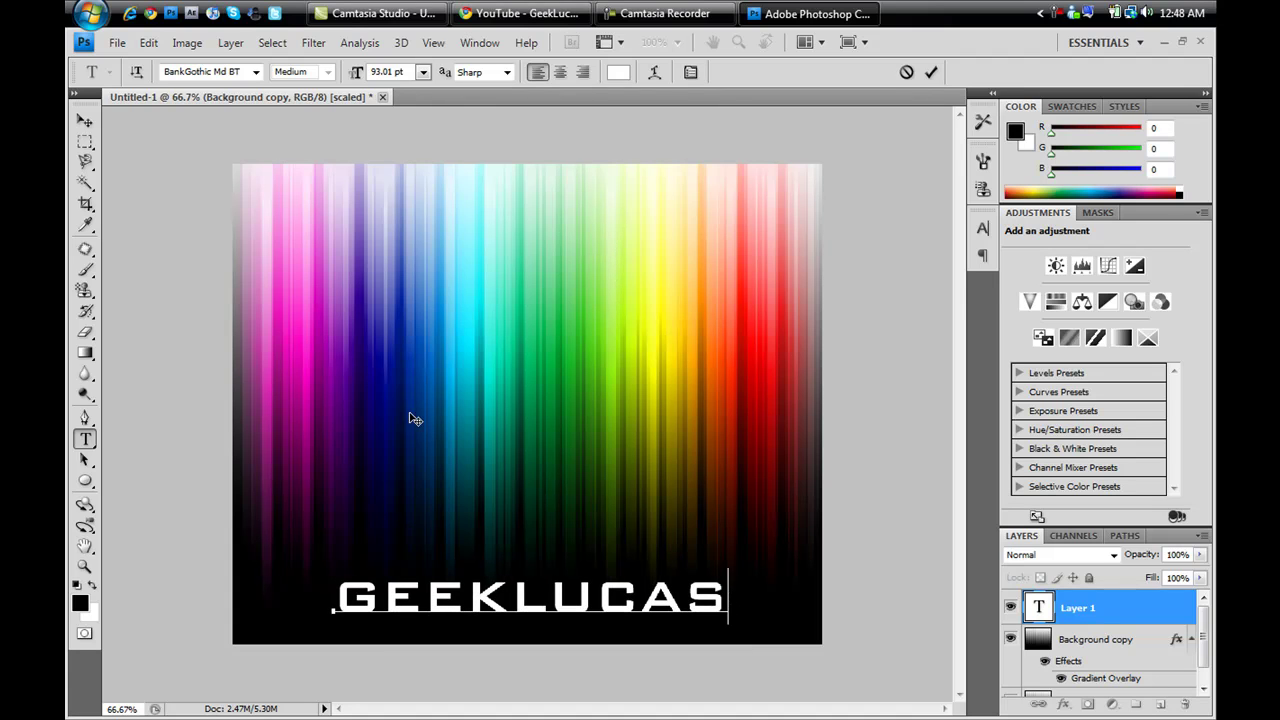
{"action": "left_click", "coordinate": [1058, 608]}
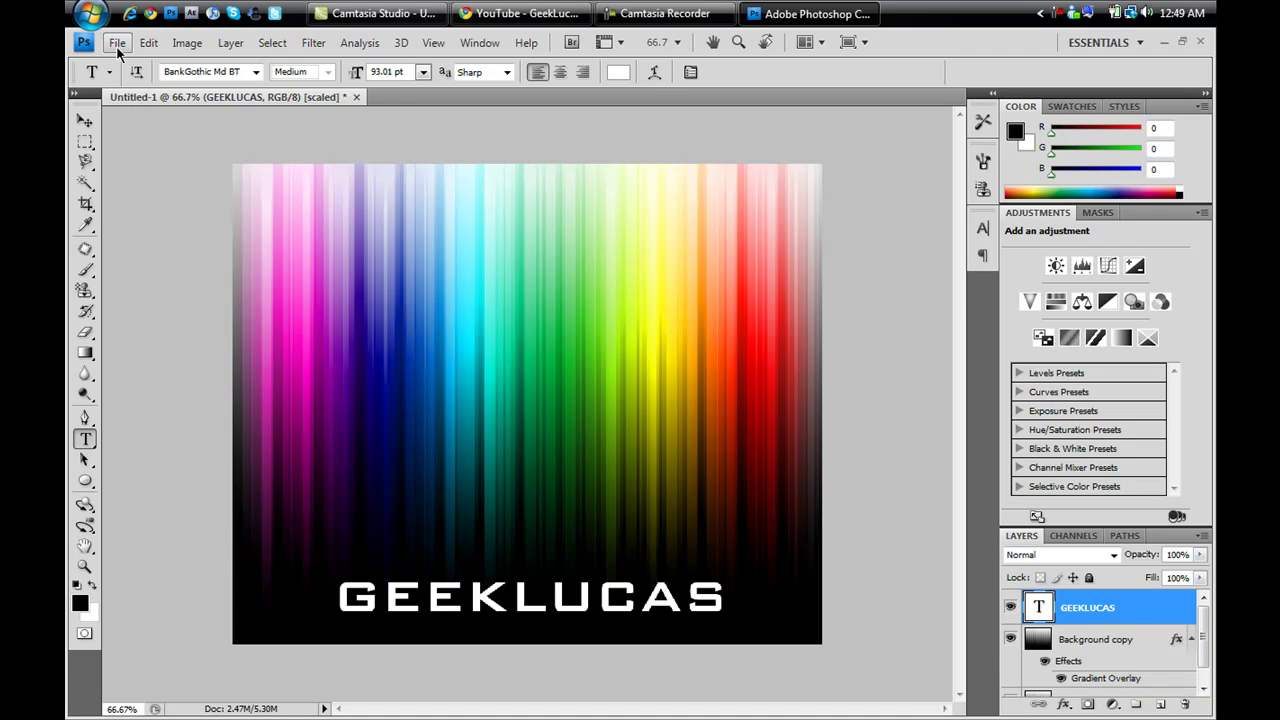
Duplicate the GEEKLUCAS text layer as 'GEEKLUCAS copy'.
{"action": "right_click", "coordinate": [1047, 610]}
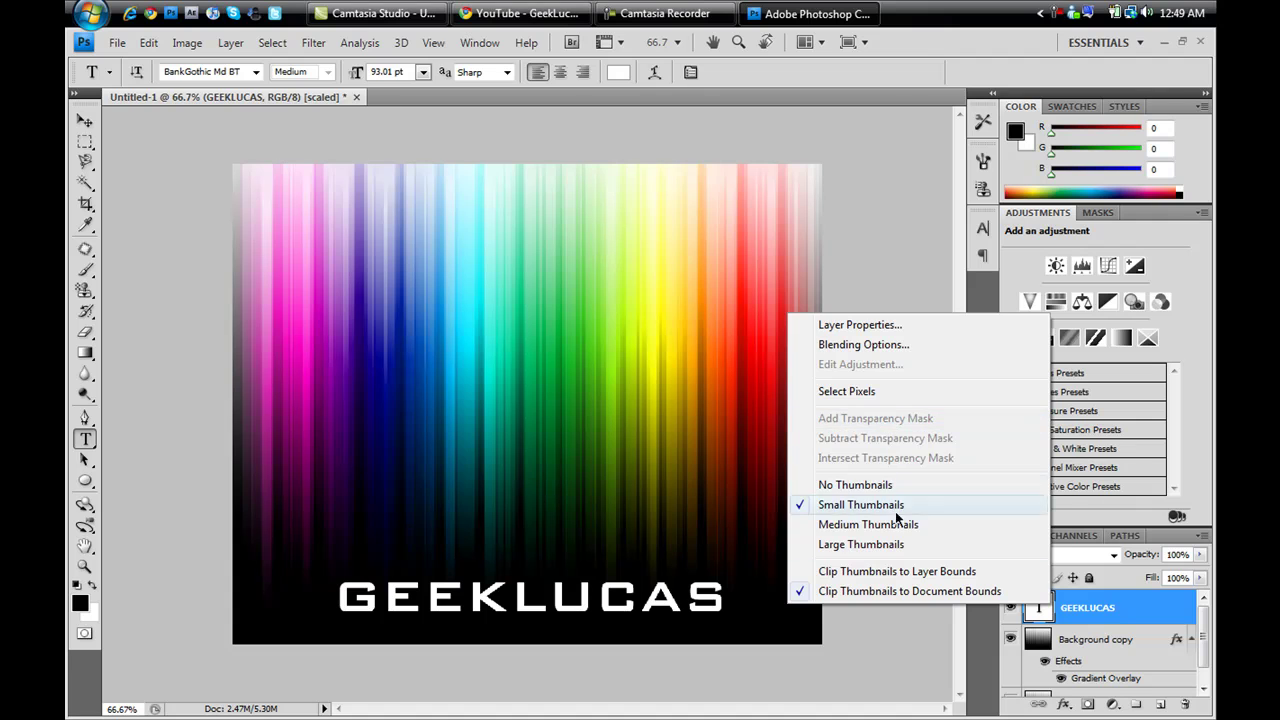
{"action": "left_click", "coordinate": [904, 680]}
{"action": "right_click", "coordinate": [1096, 613]}
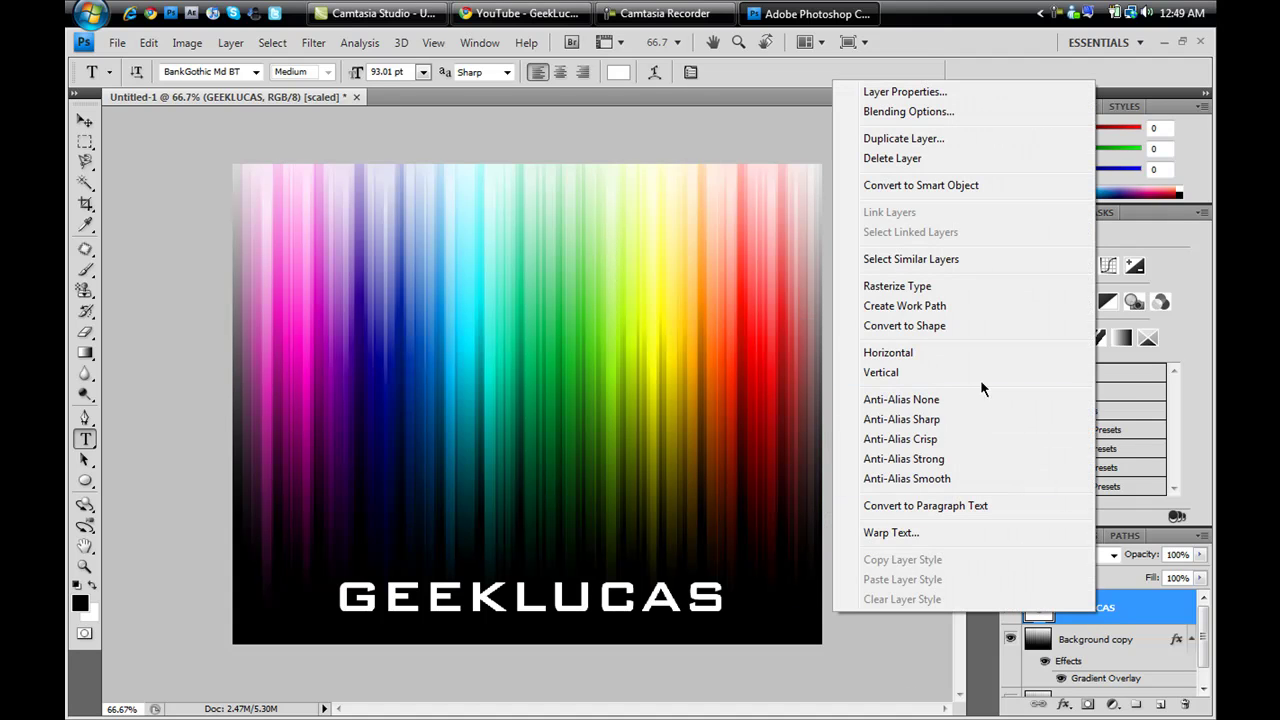
{"action": "left_click", "coordinate": [951, 137]}
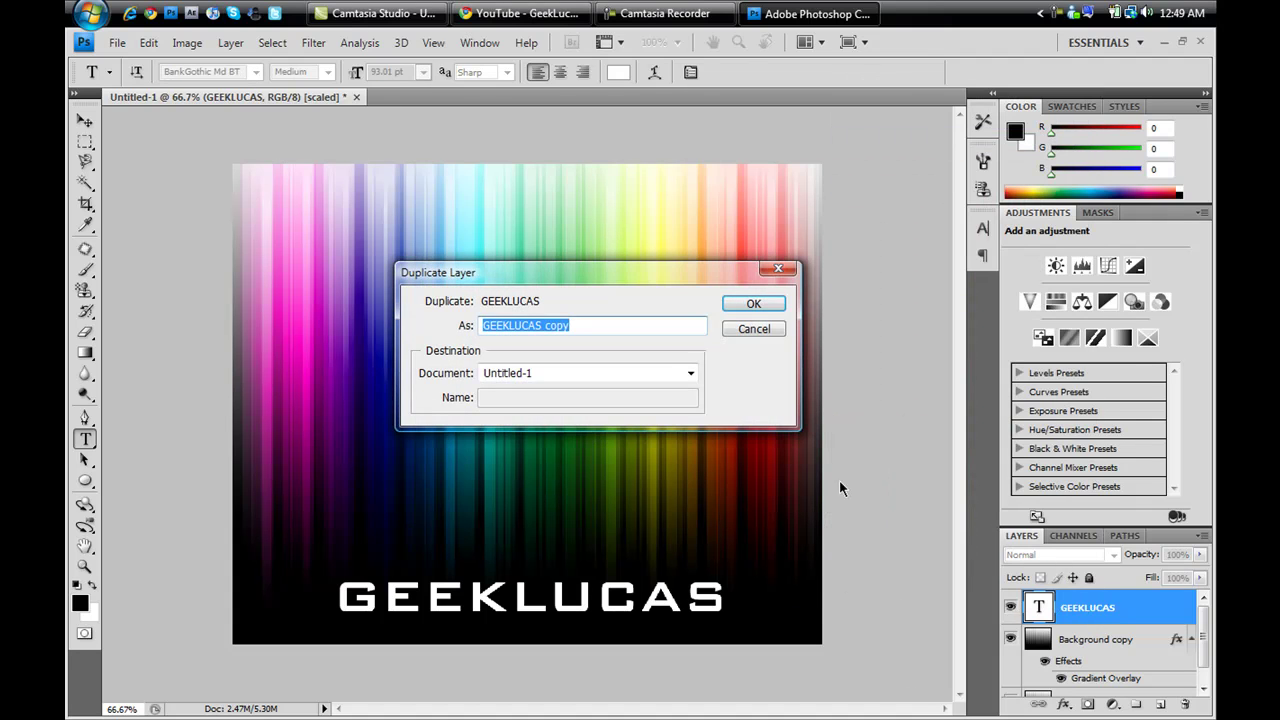
{"action": "left_click", "coordinate": [731, 305]}
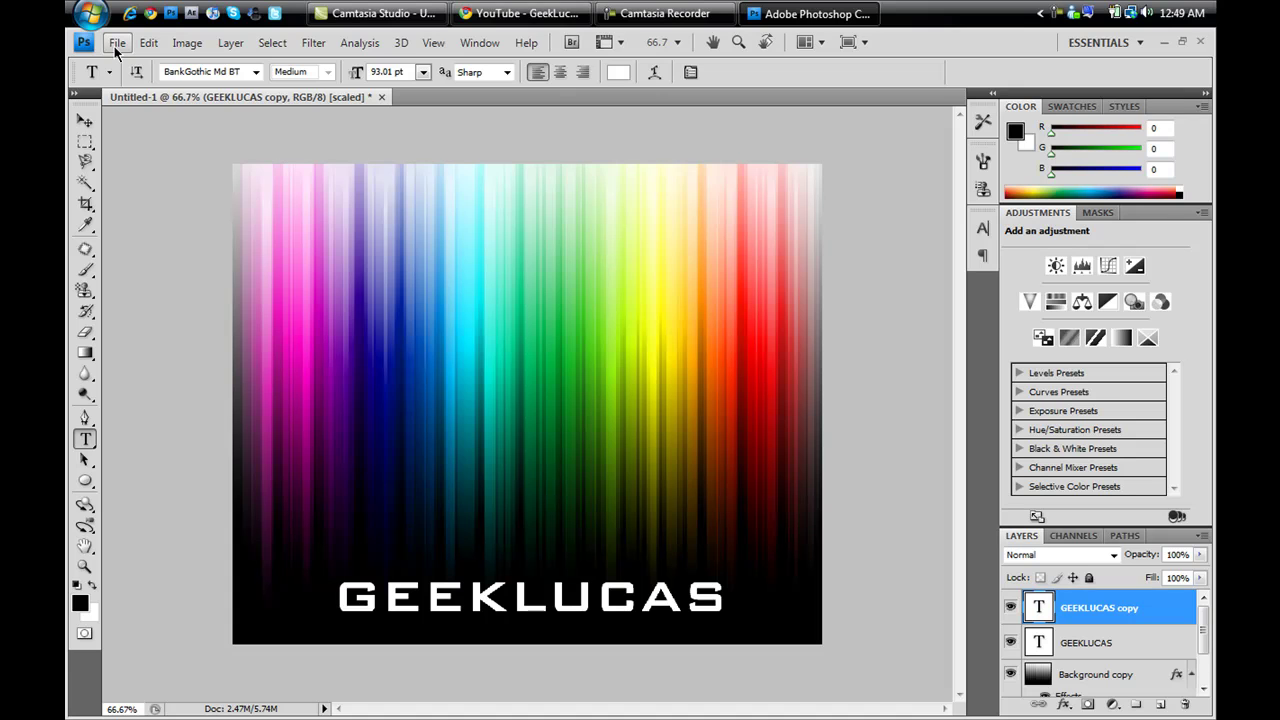
Flip the GEEKLUCAS copy text vertically from the Edit menu.
{"action": "left_click", "coordinate": [148, 43]}
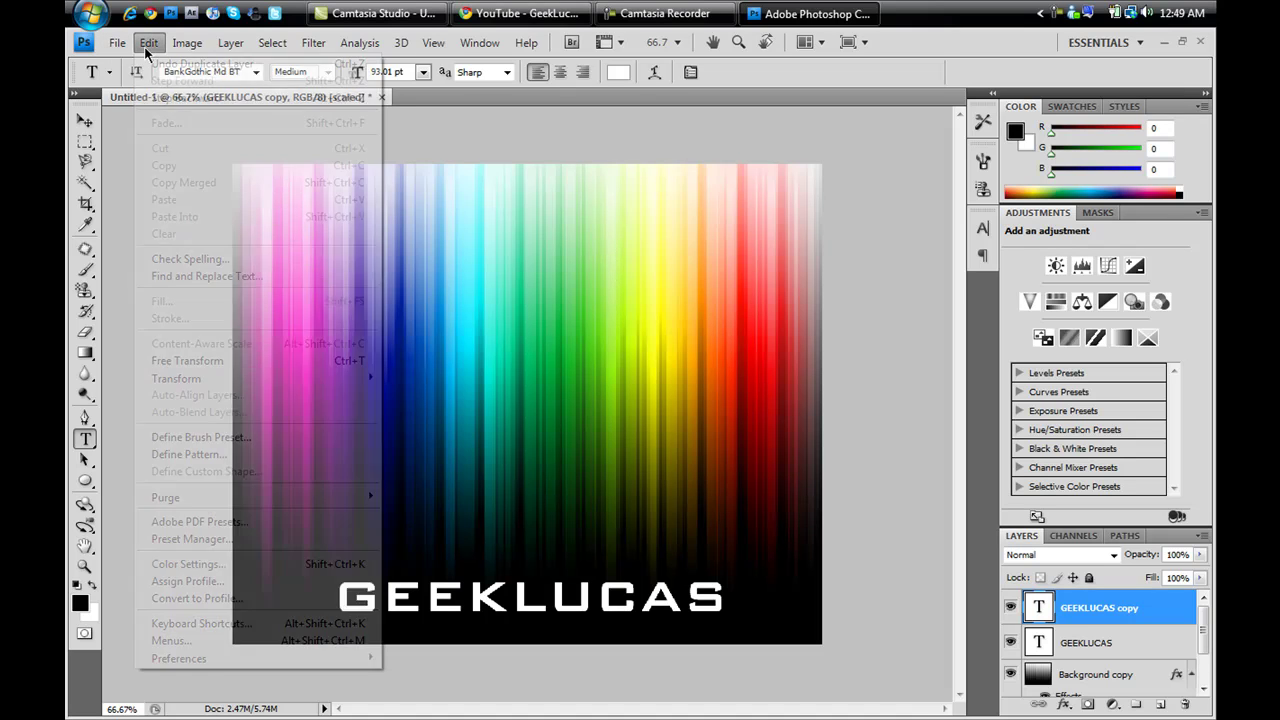
{"action": "mouse_move", "coordinate": [268, 385]}
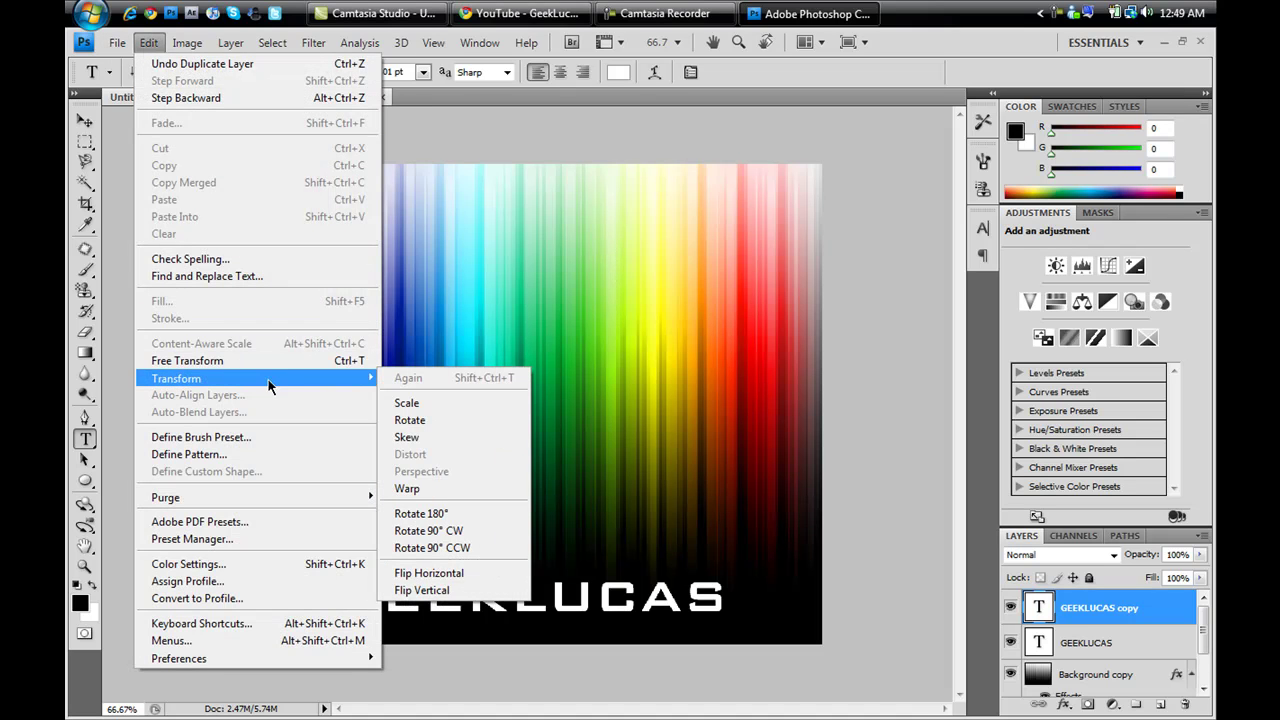
{"action": "left_click", "coordinate": [478, 596]}
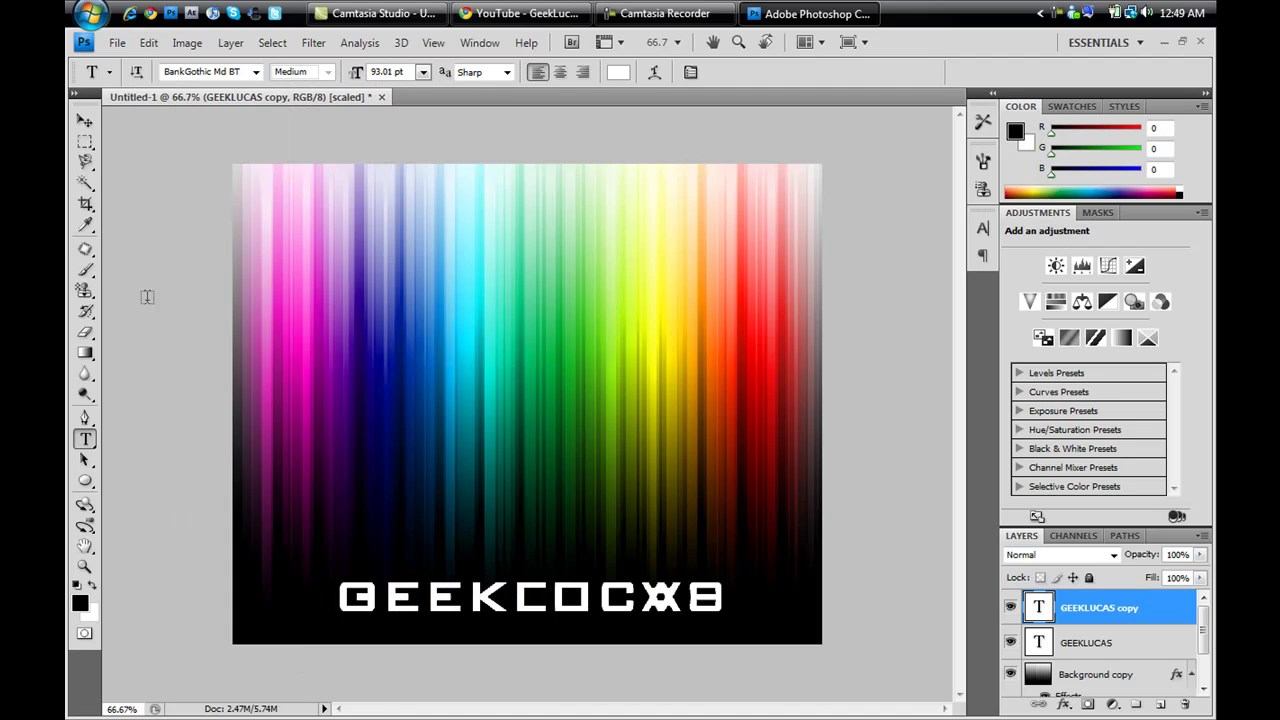
Move the flipped copy under the original and nudge it up until the two touch.
{"action": "left_click", "coordinate": [85, 122]}
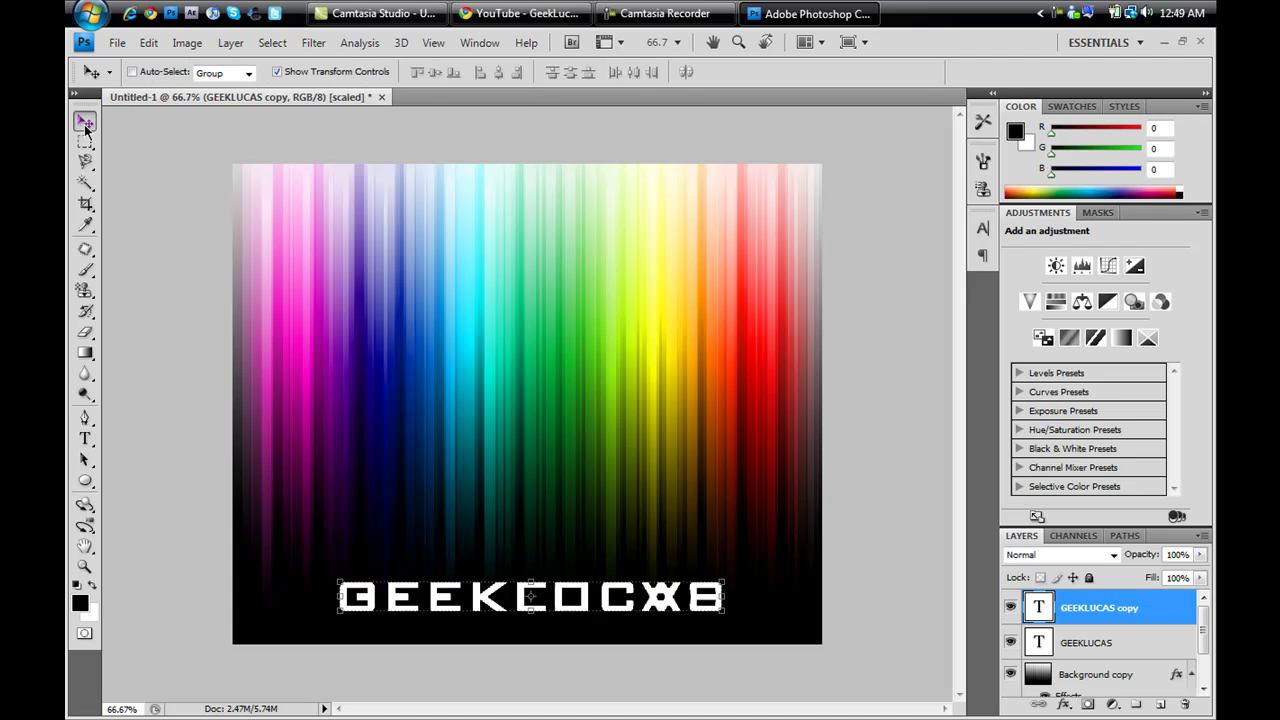
{"action": "left_click_drag", "start_coordinate": [451, 604], "coordinate": [450, 638]}
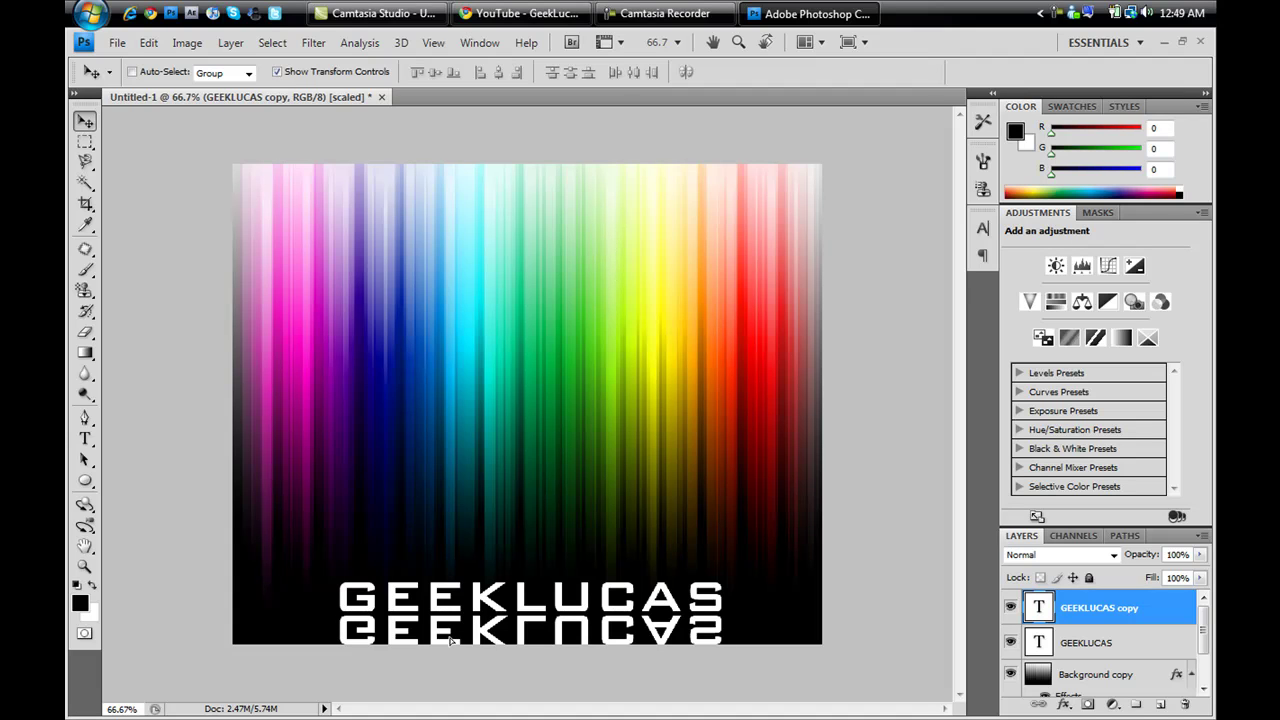
{"action": "left_click_drag", "start_coordinate": [451, 640], "coordinate": [452, 640]}
{"action": "key", "text": "Up"}
{"action": "key", "text": "Up"}
{"action": "key", "text": "Up"}
{"action": "key", "text": "Up"}
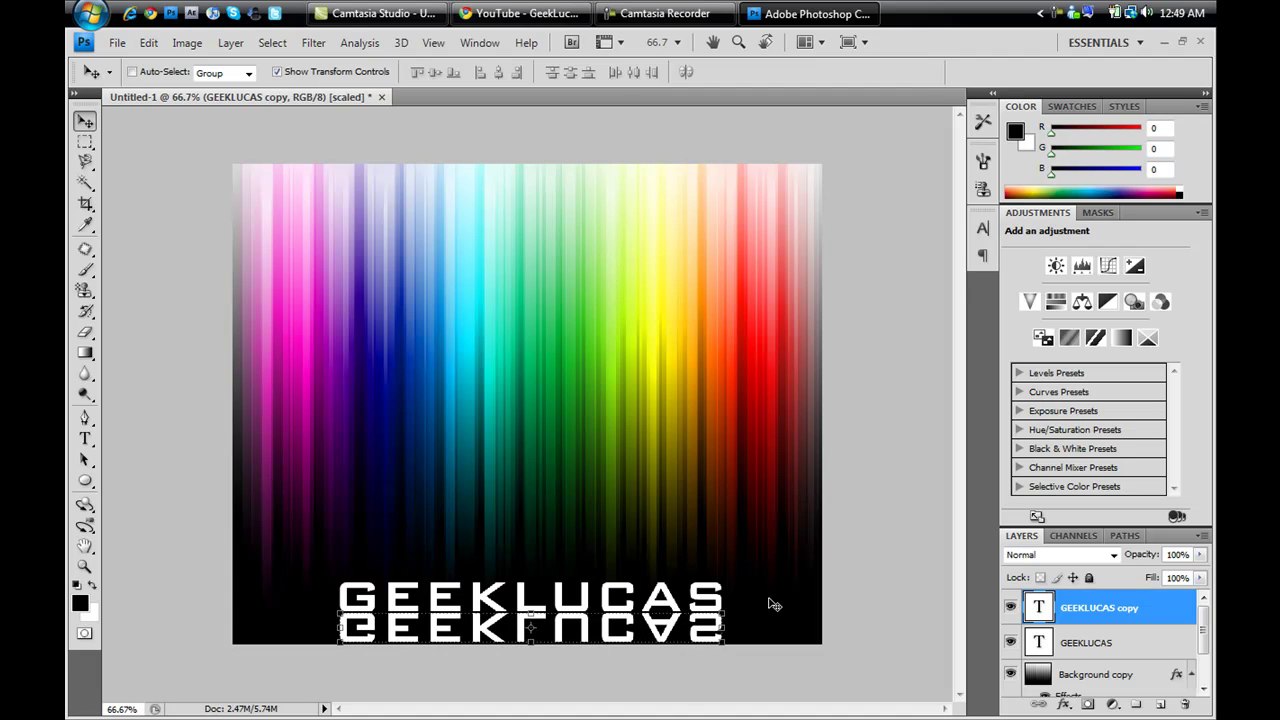
{"action": "key", "text": "Up"}
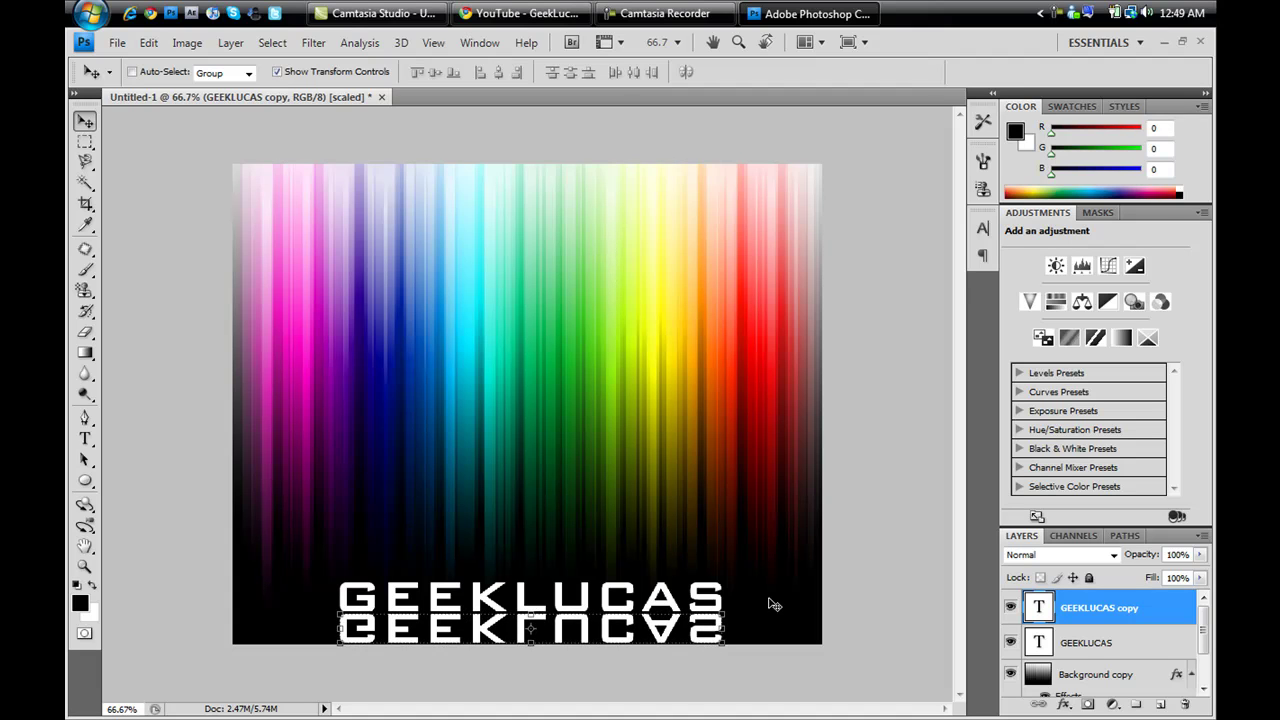
Add a layer mask to the GEEKLUCAS copy and choose the Foreground to Background gradient preset.
{"action": "left_click", "coordinate": [1090, 706]}
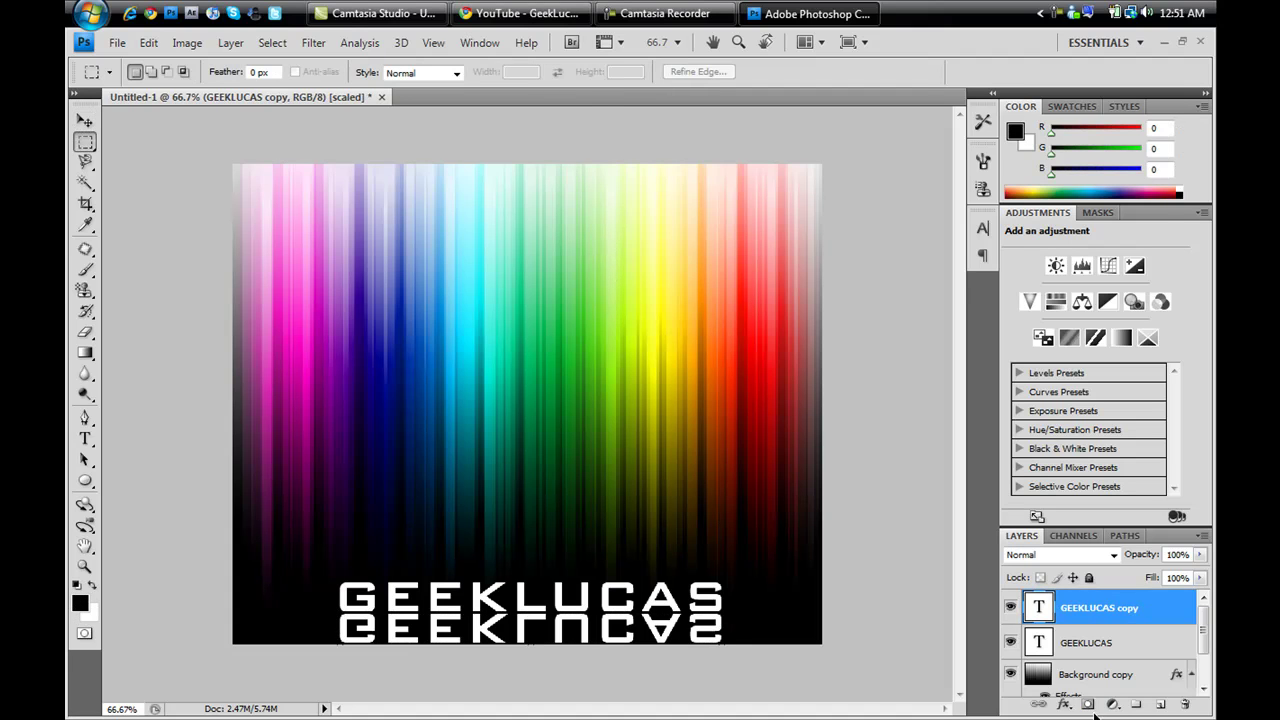
{"action": "left_click", "coordinate": [1089, 706]}
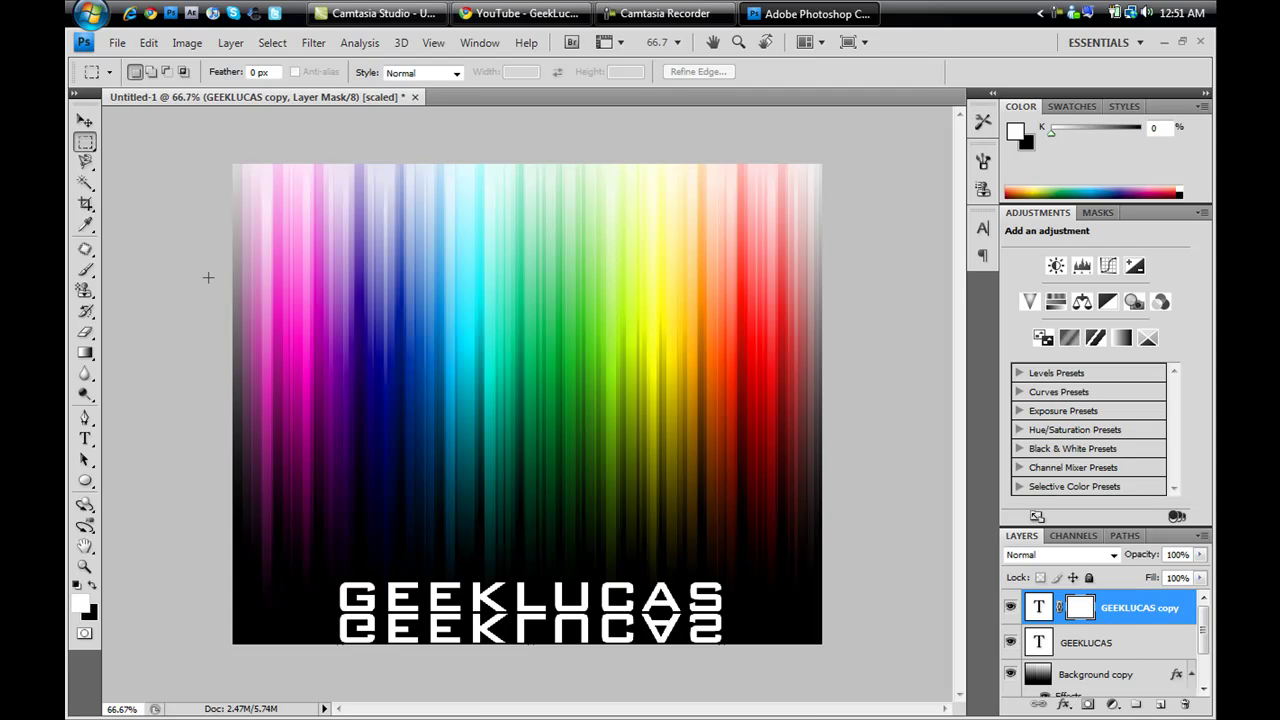
{"action": "left_click", "coordinate": [85, 352]}
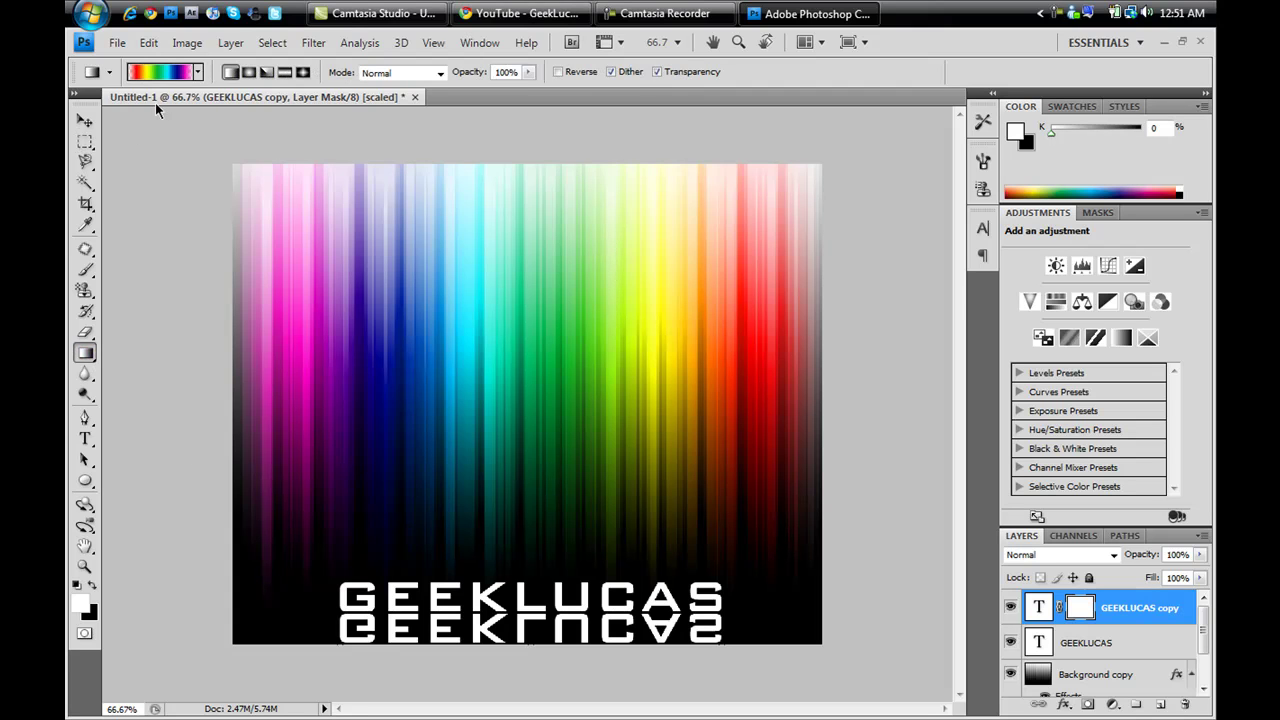
{"action": "left_click", "coordinate": [198, 72]}
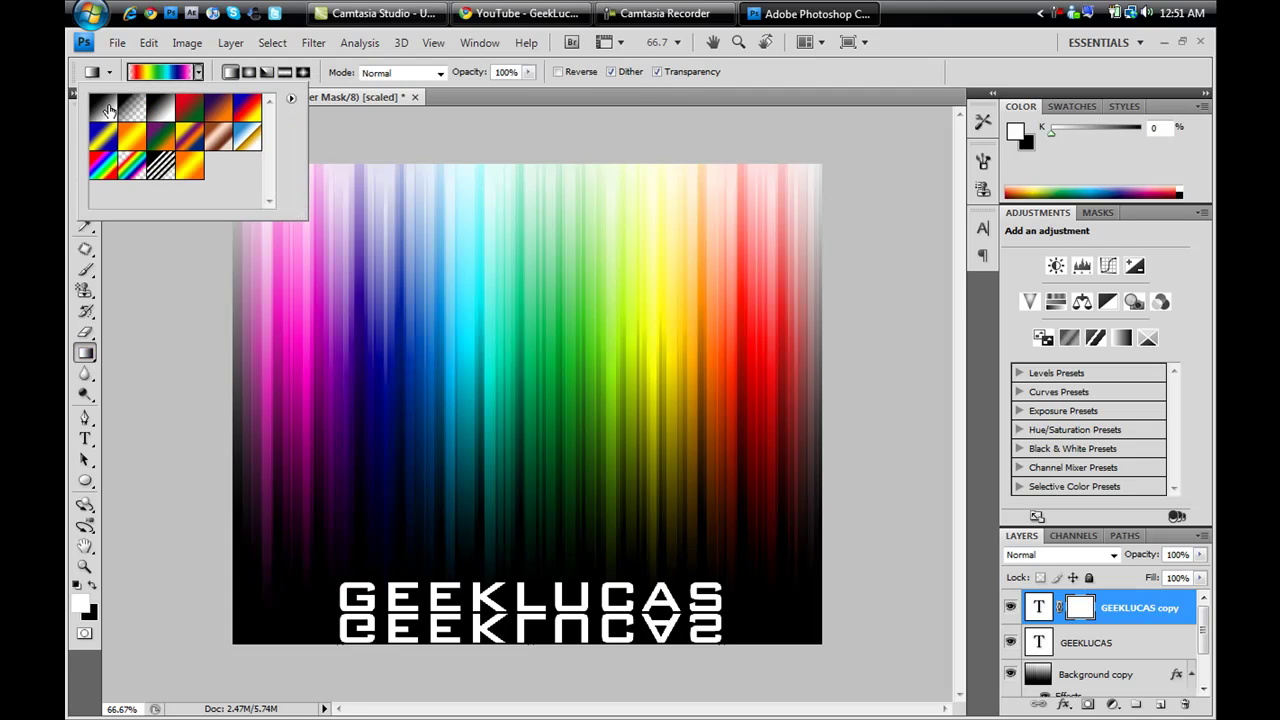
{"action": "left_click", "coordinate": [109, 108]}
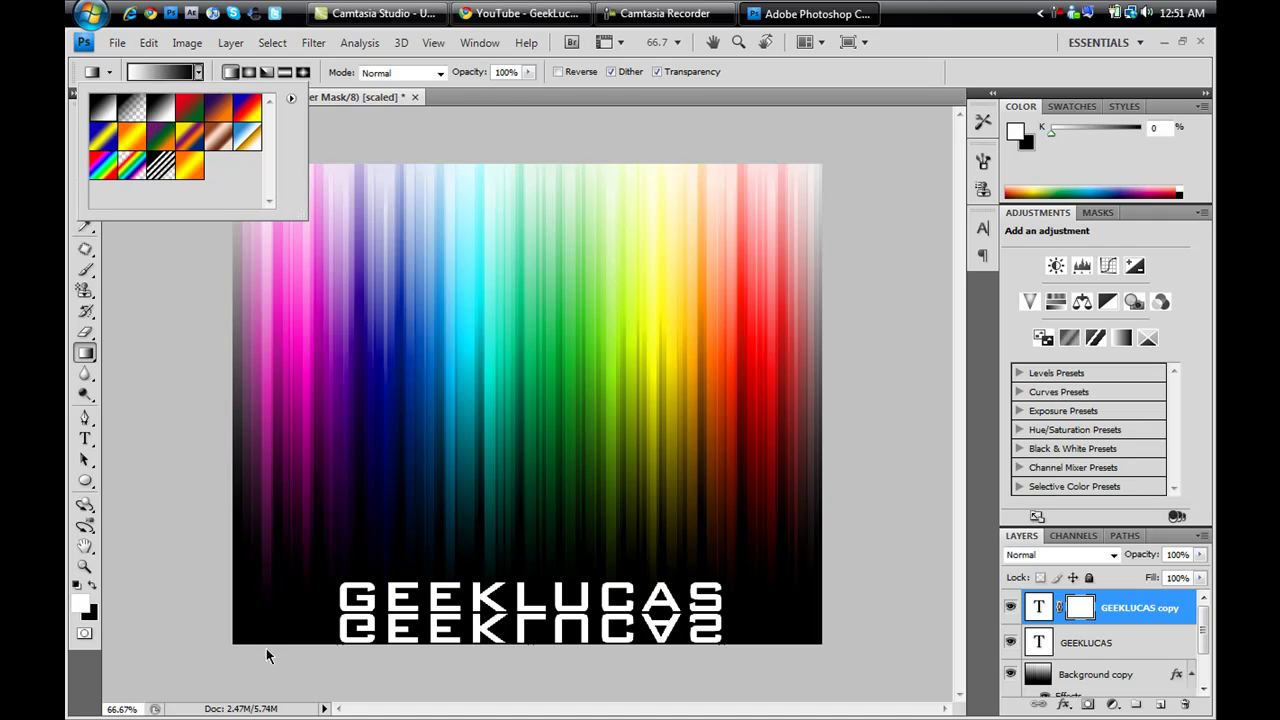
{"action": "left_click", "coordinate": [630, 96]}
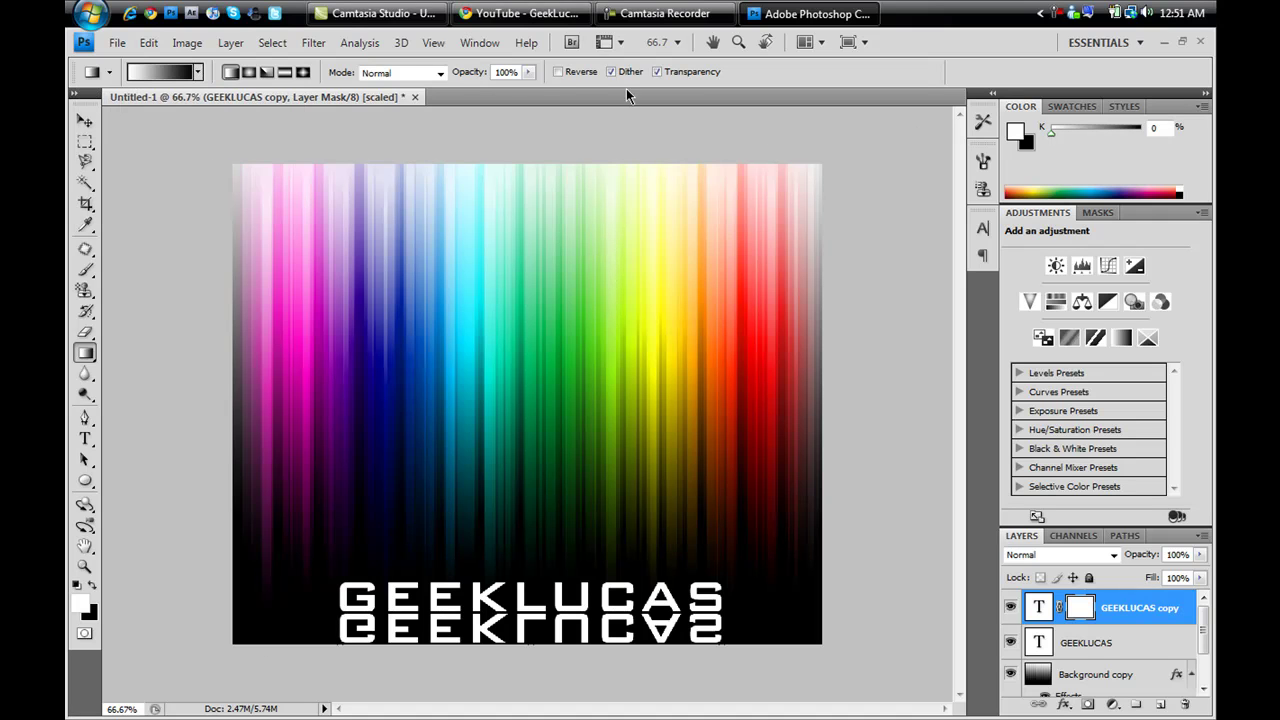
{"action": "left_click", "coordinate": [678, 44]}
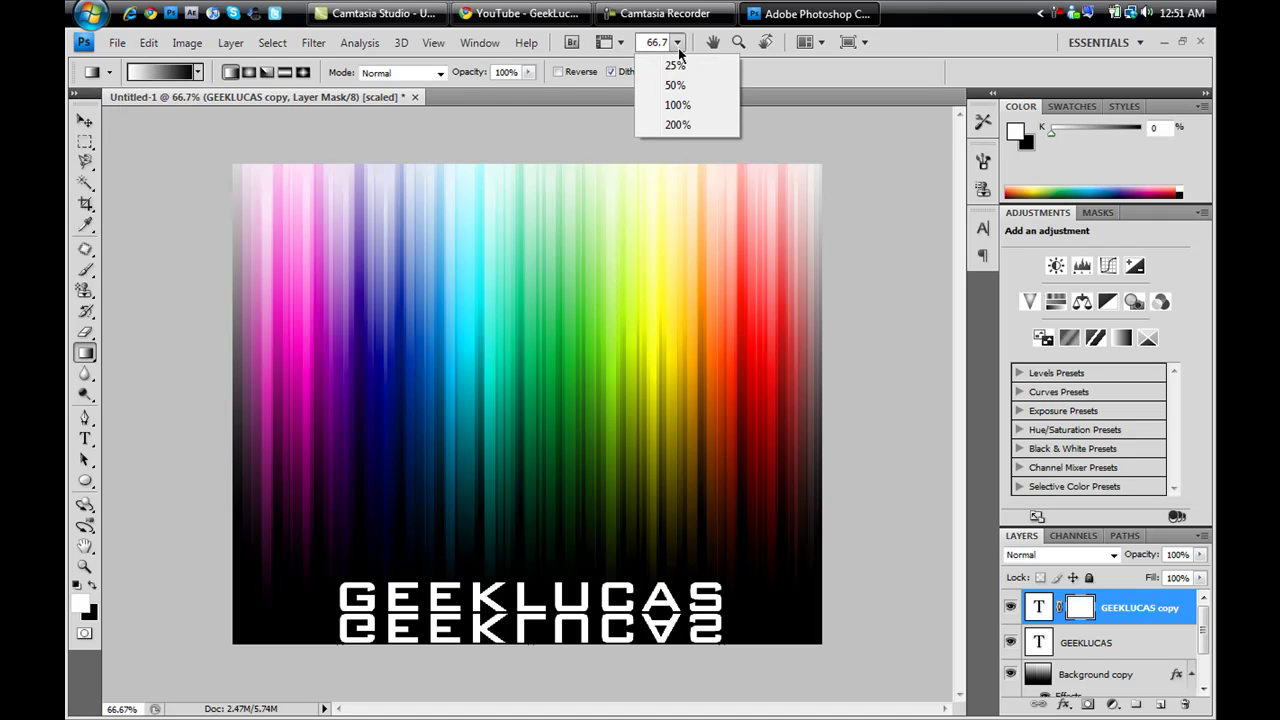
At 200% zoom, drag a vertical gradient on the mask so the flipped text fades downward.
{"action": "left_click", "coordinate": [678, 124]}
{"action": "scroll", "coordinate": [690, 490], "scroll_direction": "down", "scroll_amount": 8}
{"action": "scroll", "coordinate": [690, 490], "scroll_direction": "down", "scroll_amount": 2}
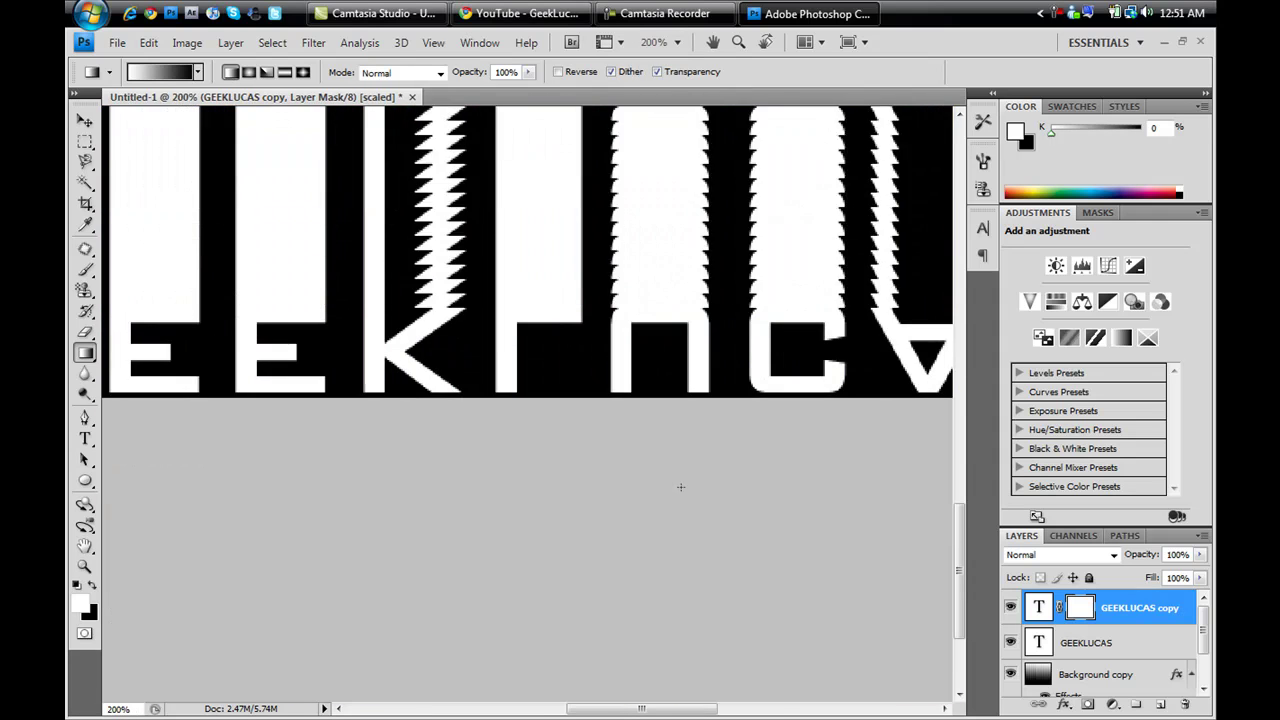
{"action": "scroll", "coordinate": [632, 503], "scroll_direction": "up", "scroll_amount": 3}
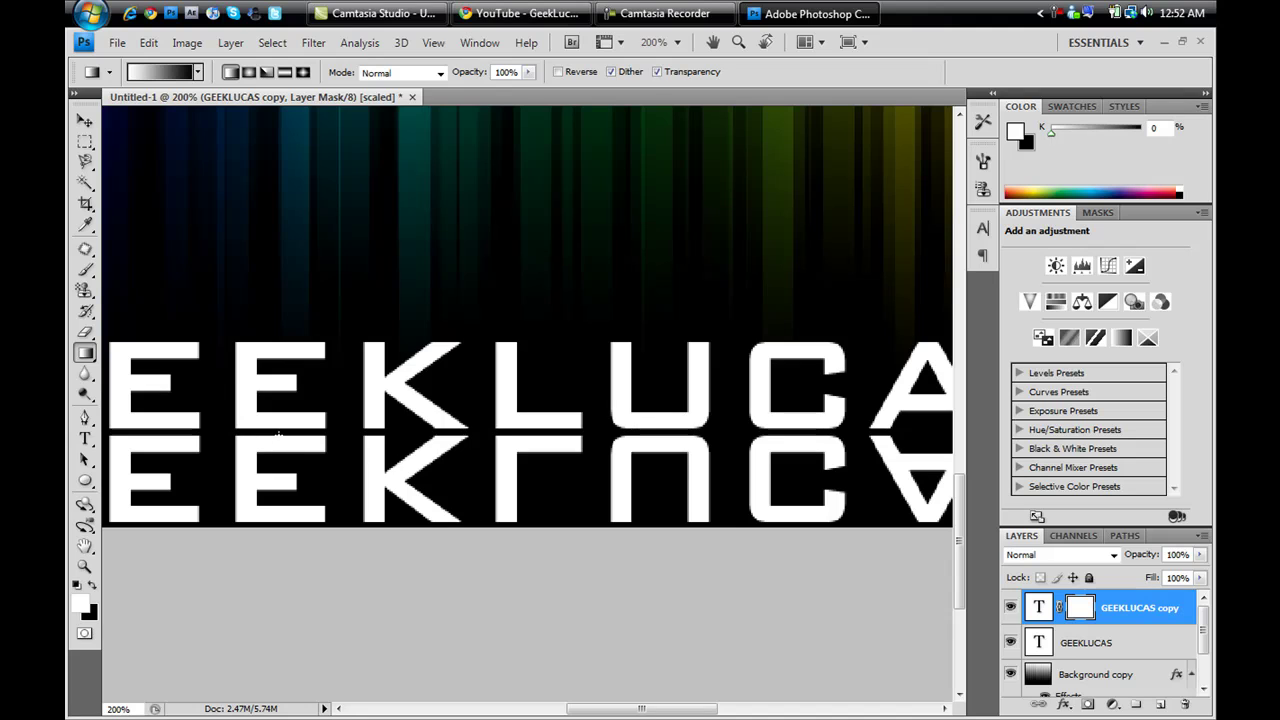
{"action": "left_click_drag", "start_coordinate": [276, 437], "coordinate": [287, 514]}
{"action": "left_click_drag", "start_coordinate": [281, 493], "coordinate": [281, 524]}
{"action": "mouse_move", "coordinate": [281, 524]}
{"action": "left_mouse_down"}
{"action": "mouse_move", "coordinate": [291, 468]}
{"action": "mouse_move", "coordinate": [300, 523]}
{"action": "left_mouse_up"}
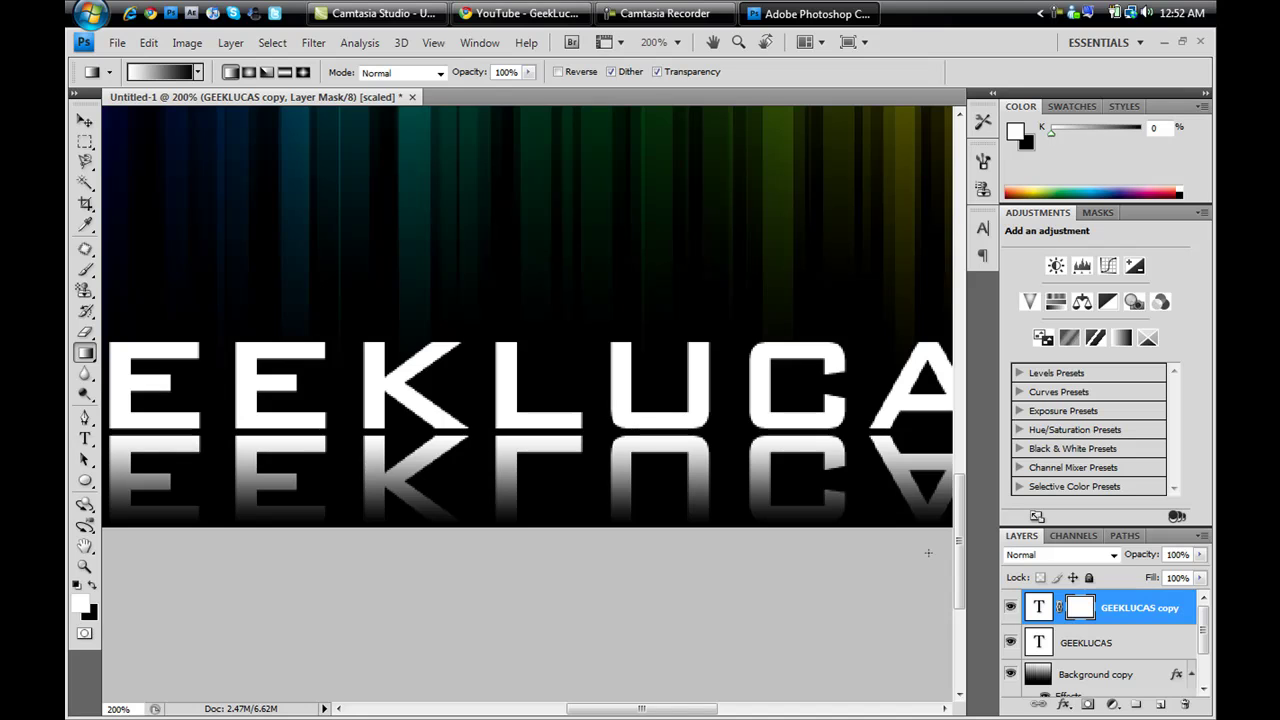
Lower the GEEKLUCAS copy layer's opacity with the Layers panel slider.
{"action": "left_click", "coordinate": [1200, 555]}
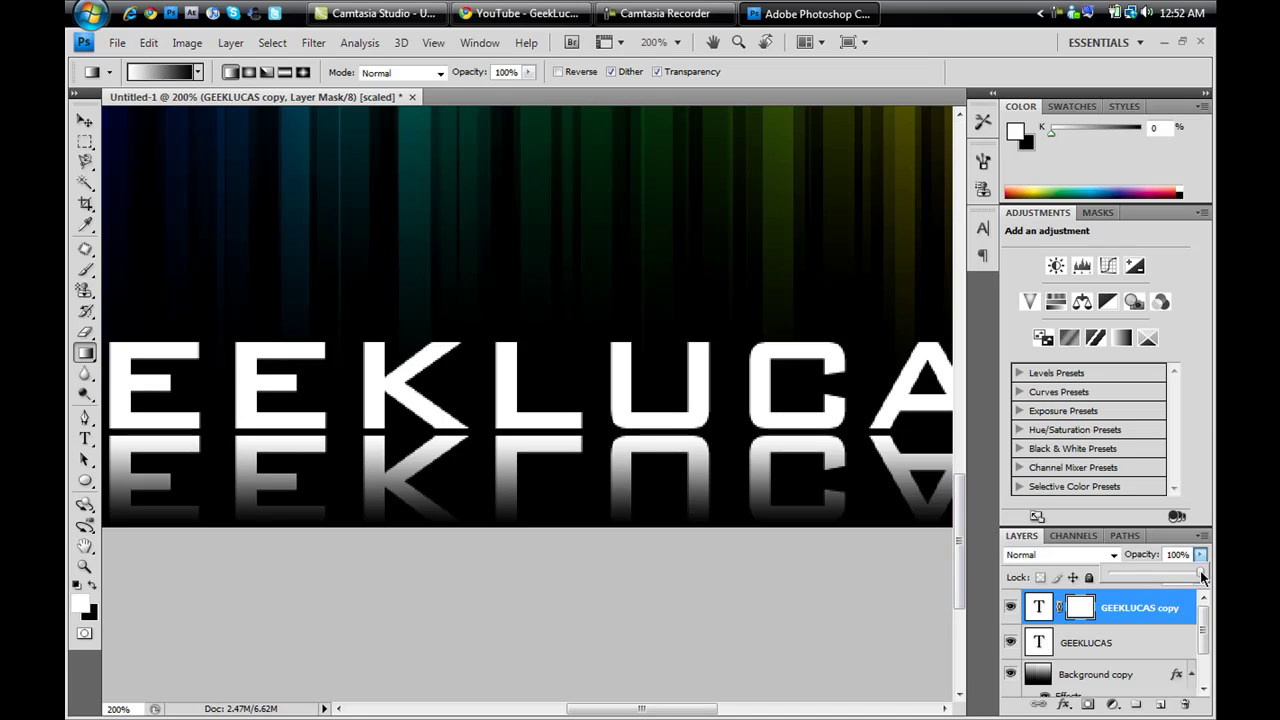
{"action": "left_click_drag", "start_coordinate": [1199, 574], "coordinate": [1137, 578]}
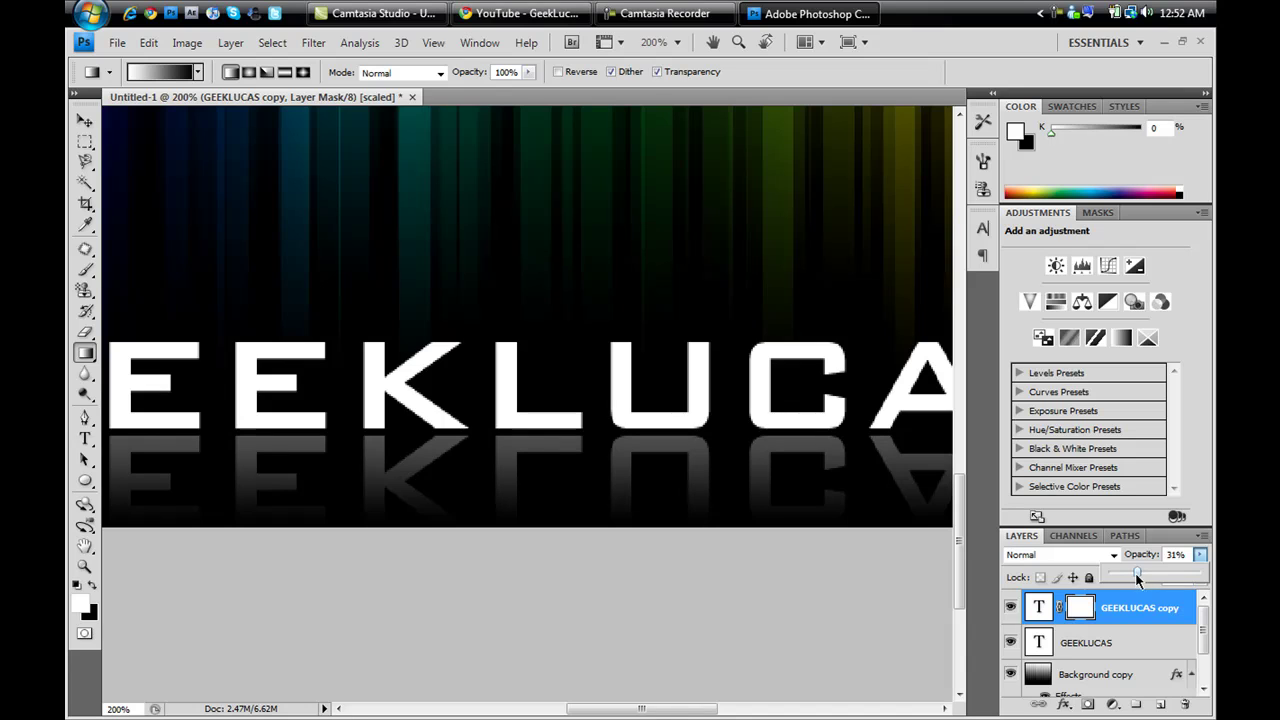
{"action": "left_click", "coordinate": [639, 692]}
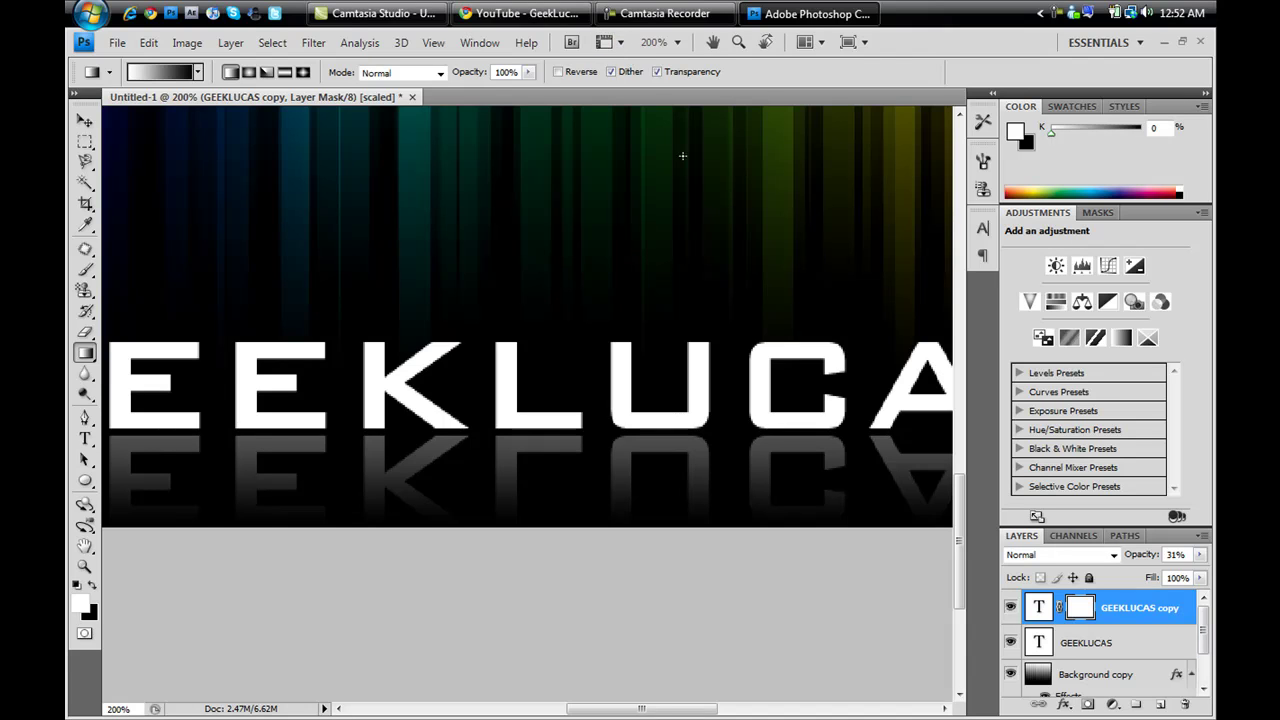
Return the zoom to 100% and fine-tune the reflection's opacity to about 30%.
{"action": "left_click", "coordinate": [685, 41]}
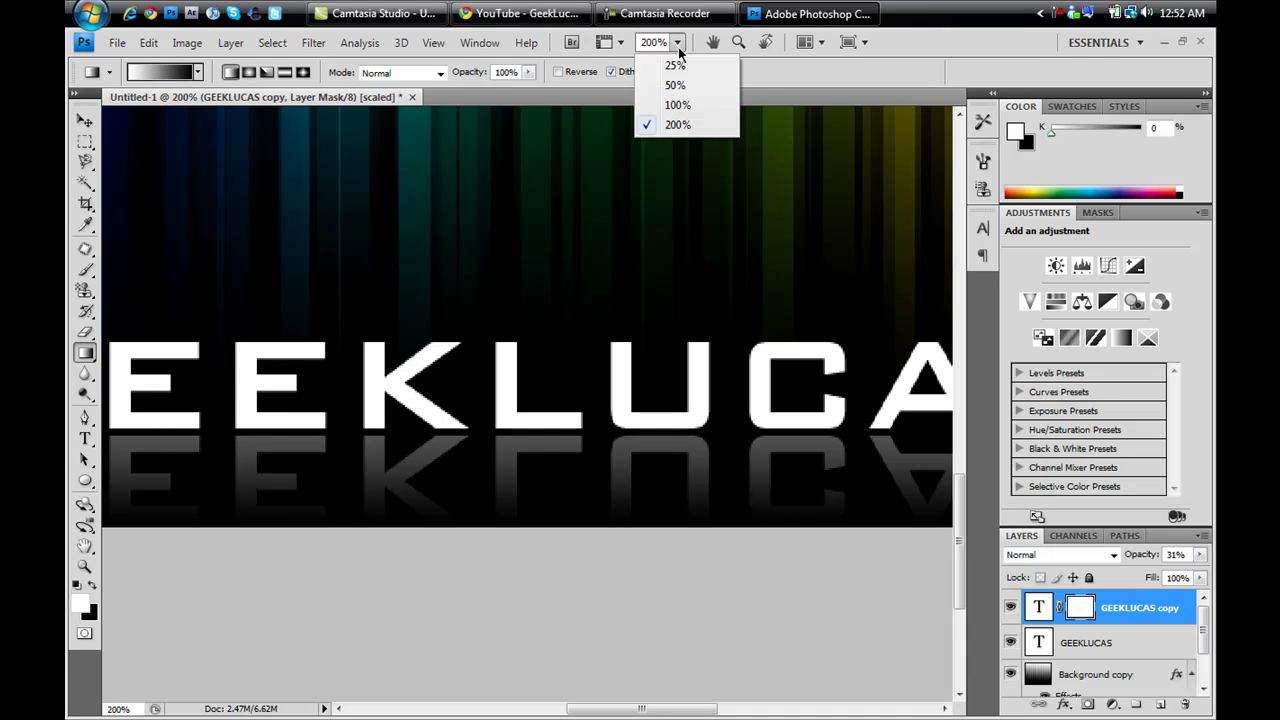
{"action": "left_click", "coordinate": [691, 105]}
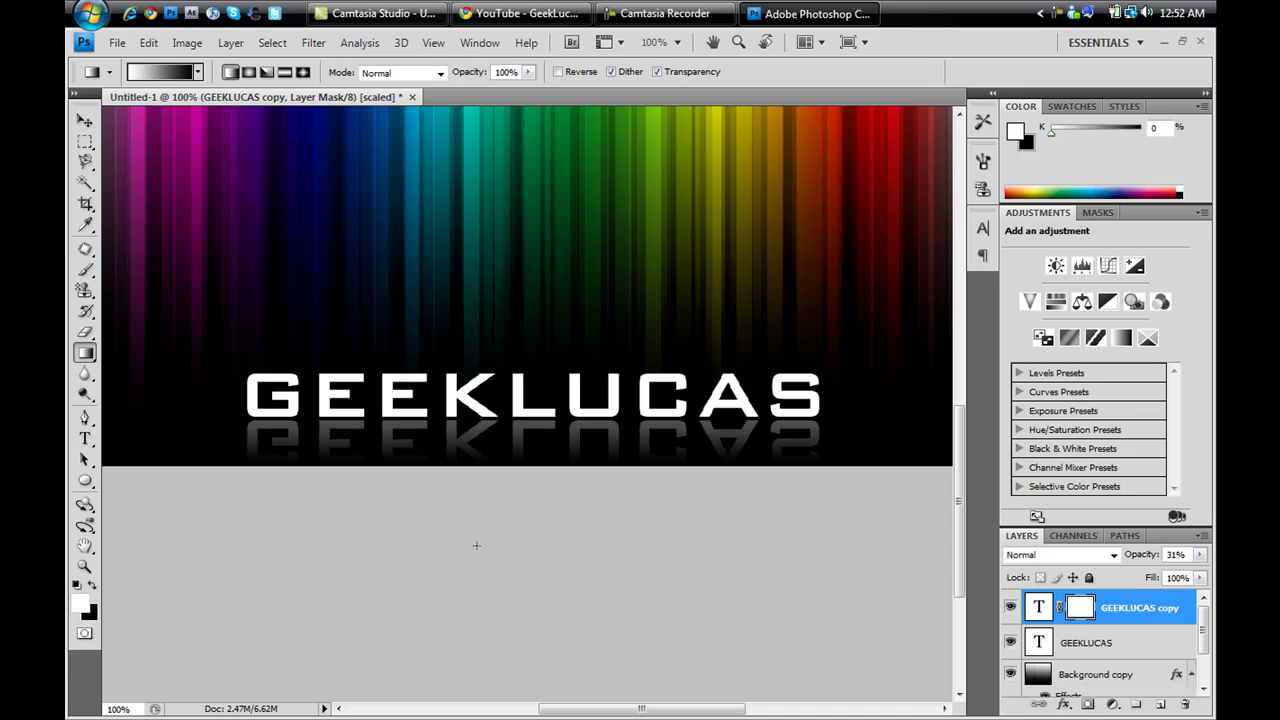
{"action": "left_click_drag", "start_coordinate": [955, 439], "coordinate": [966, 400]}
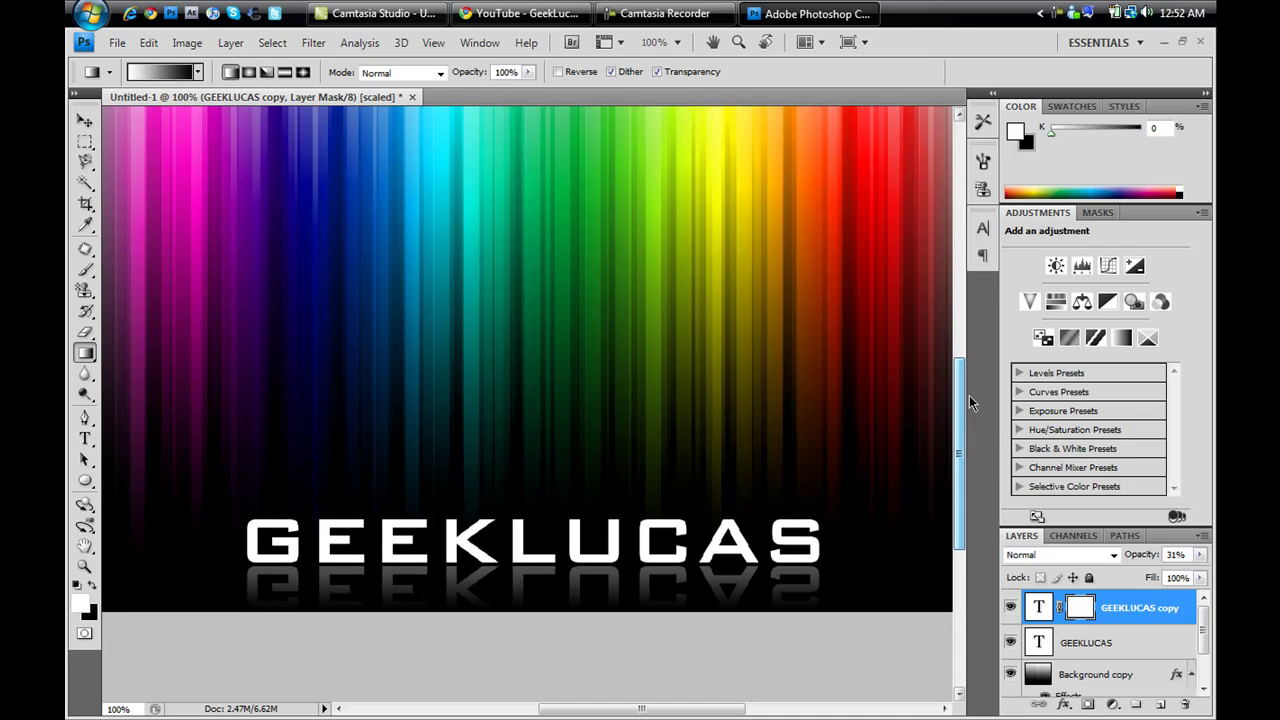
{"action": "left_click", "coordinate": [1199, 556]}
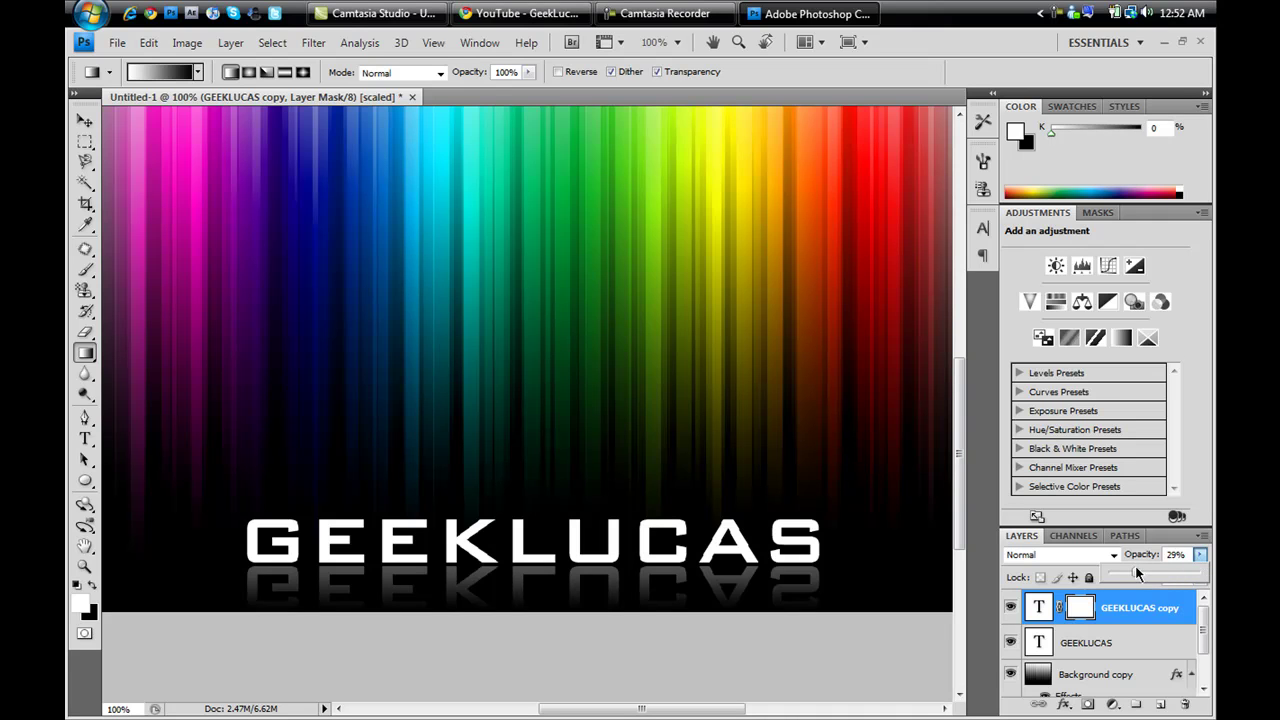
{"action": "left_click_drag", "start_coordinate": [1132, 565], "coordinate": [1127, 572]}
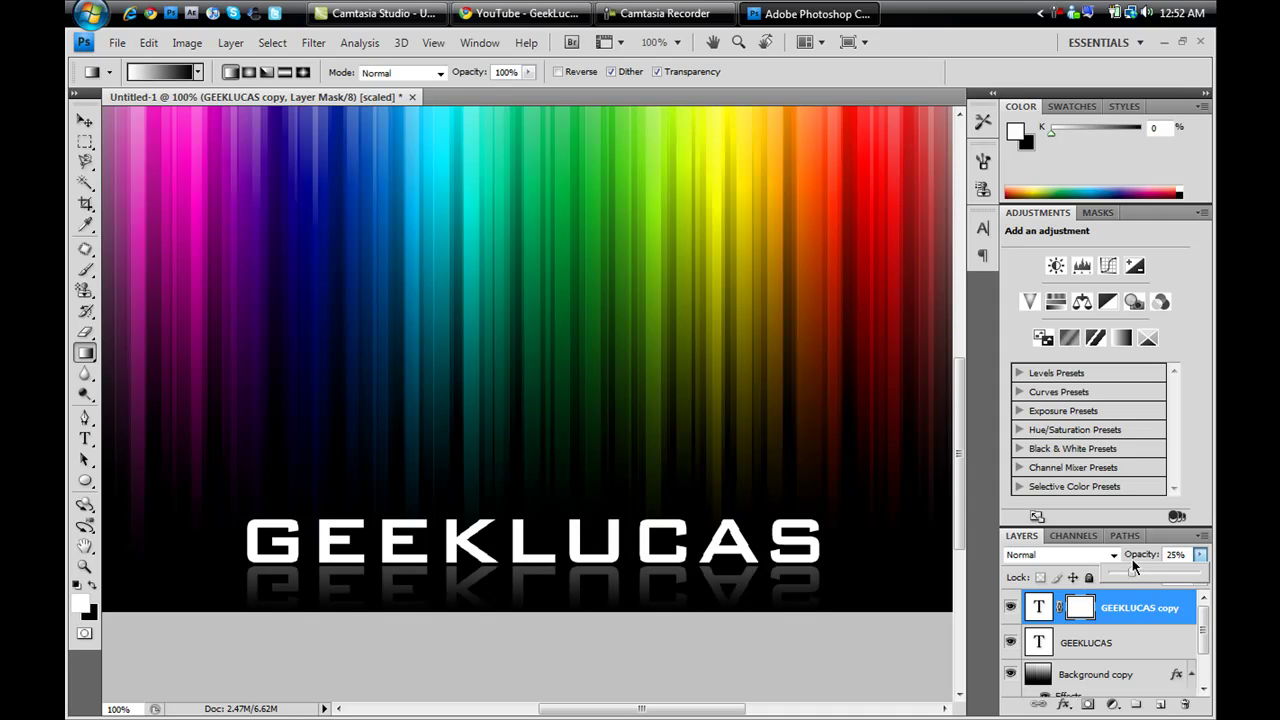
{"action": "left_click_drag", "start_coordinate": [1132, 566], "coordinate": [1139, 571]}
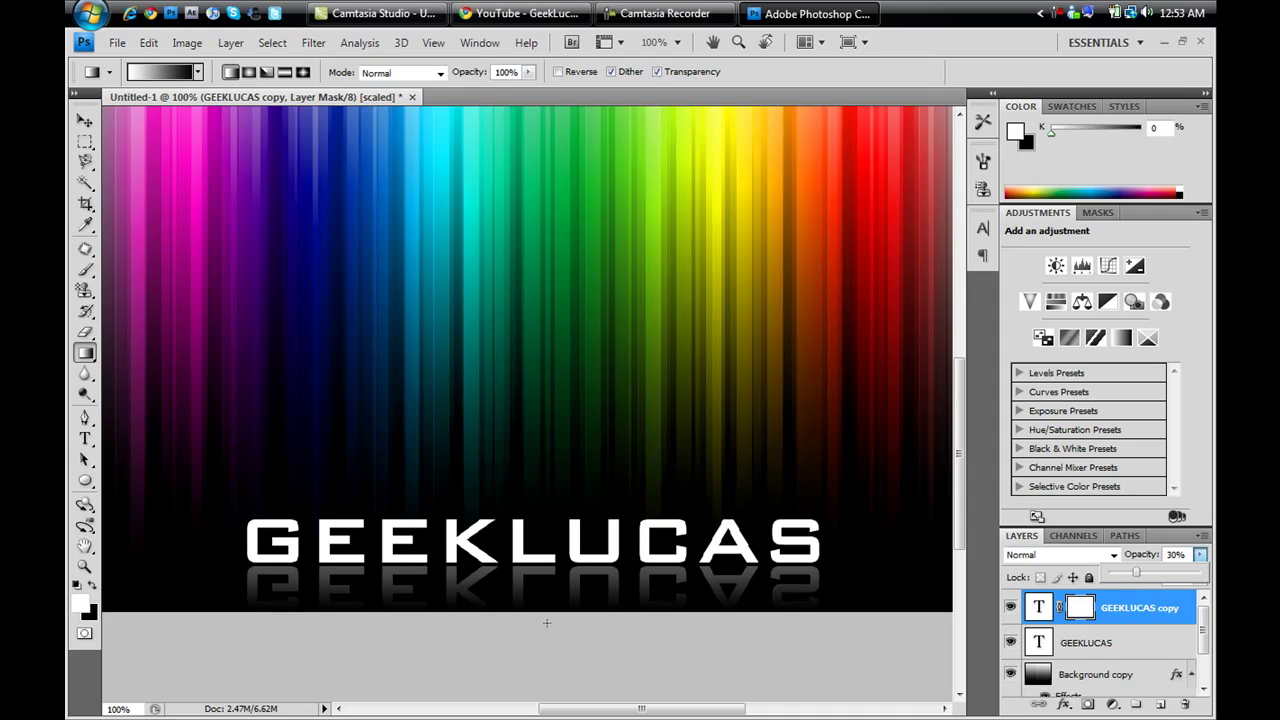
{"action": "scroll", "coordinate": [547, 623], "scroll_direction": "up", "scroll_amount": 5}
{"action": "scroll", "coordinate": [541, 600], "scroll_direction": "down", "scroll_amount": 8}
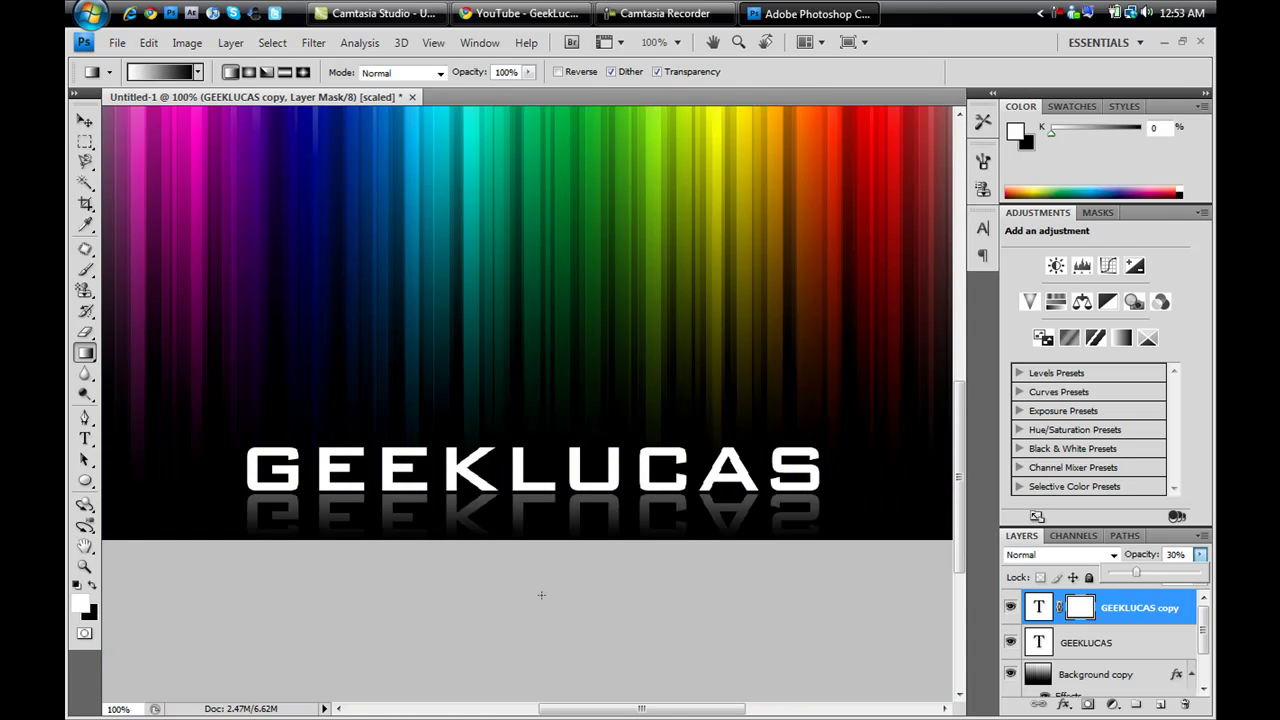
{"action": "scroll", "coordinate": [541, 595], "scroll_direction": "up", "scroll_amount": 5}
{"action": "scroll", "coordinate": [541, 595], "scroll_direction": "down", "scroll_amount": 3}
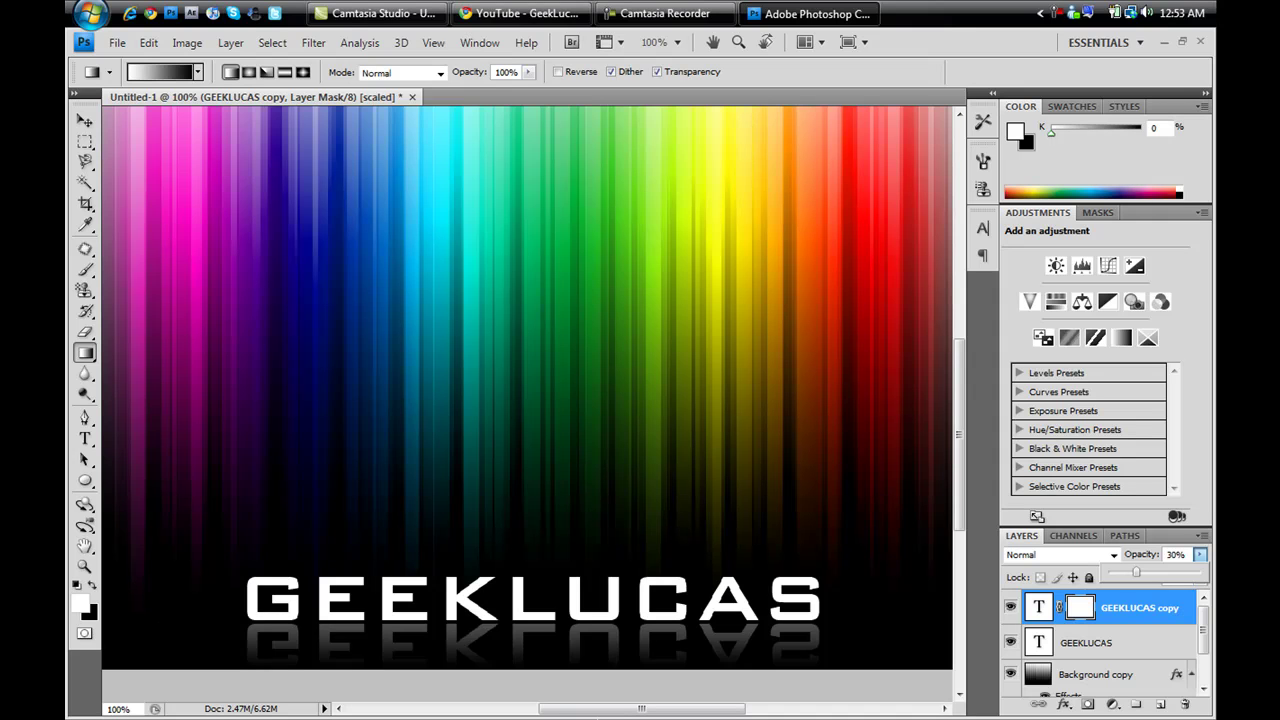
{"action": "mouse_move", "coordinate": [600, 709]}
{"action": "left_mouse_down"}
{"action": "mouse_move", "coordinate": [586, 709]}
{"action": "mouse_move", "coordinate": [602, 715]}
{"action": "left_mouse_up"}
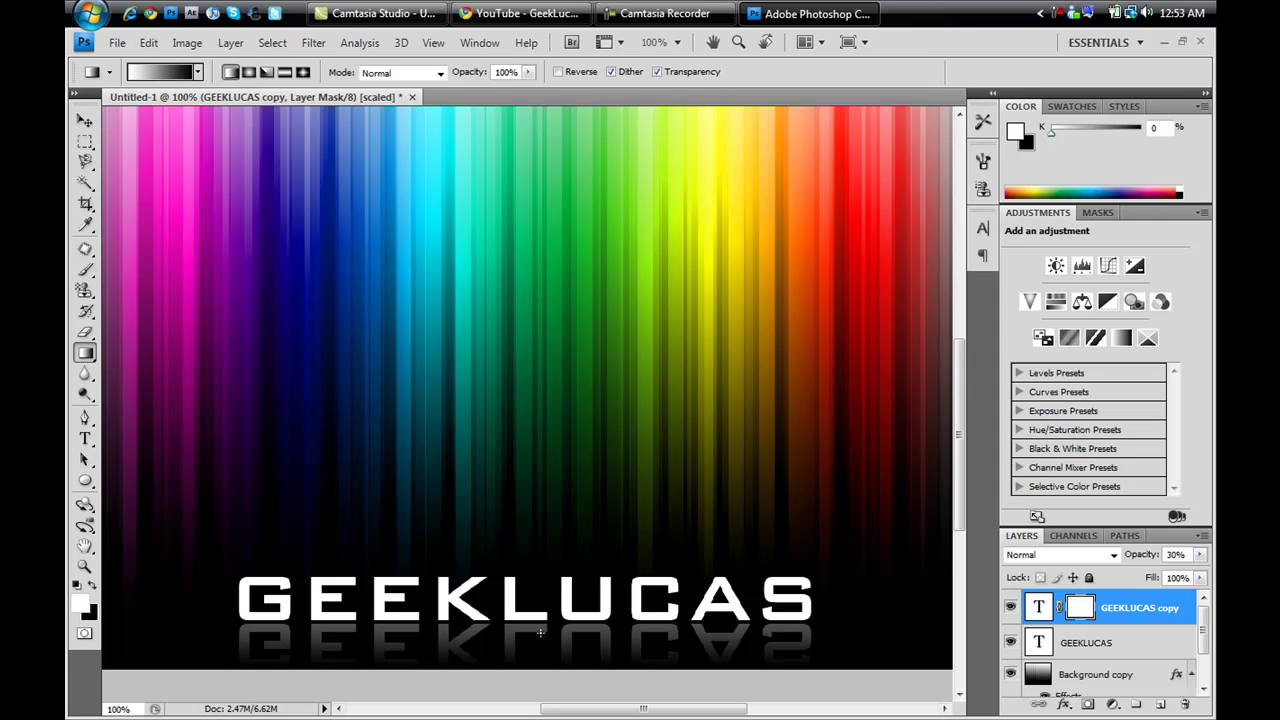
{"action": "scroll", "coordinate": [690, 600], "scroll_direction": "up", "scroll_amount": 5}
{"action": "scroll", "coordinate": [690, 600], "scroll_direction": "down", "scroll_amount": 4}
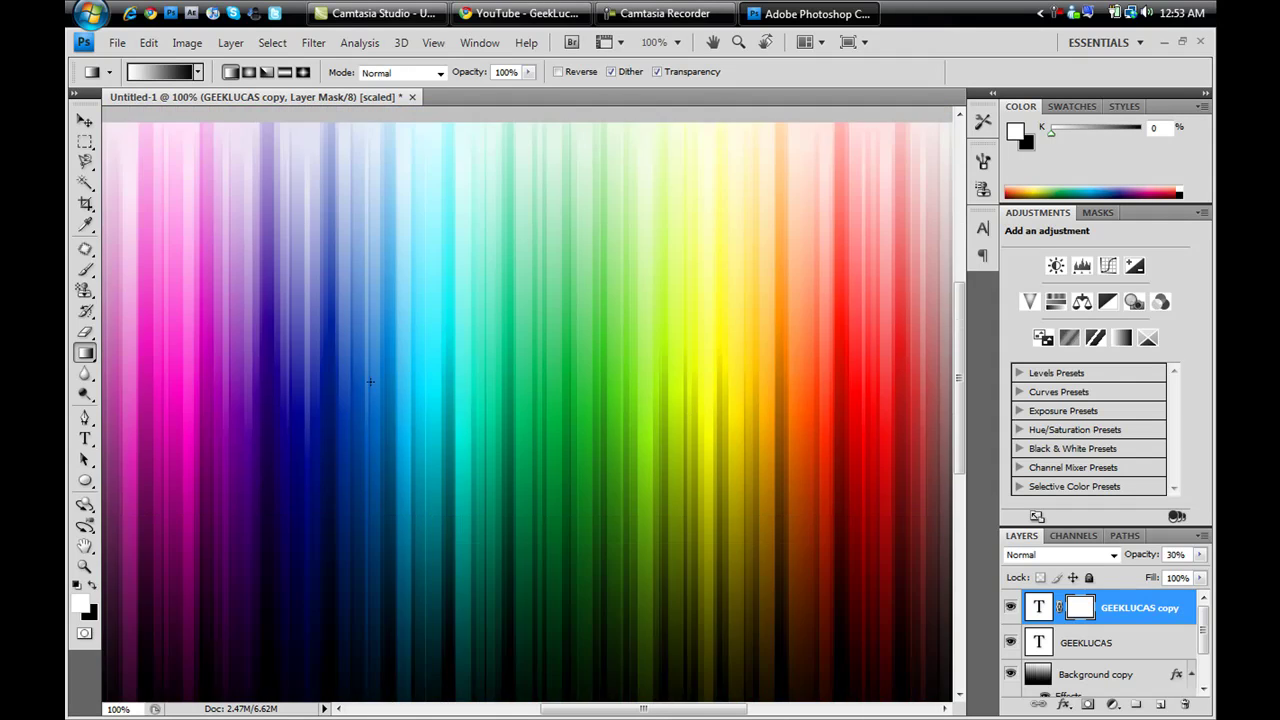
{"action": "scroll", "coordinate": [348, 355], "scroll_direction": "down", "scroll_amount": 2}
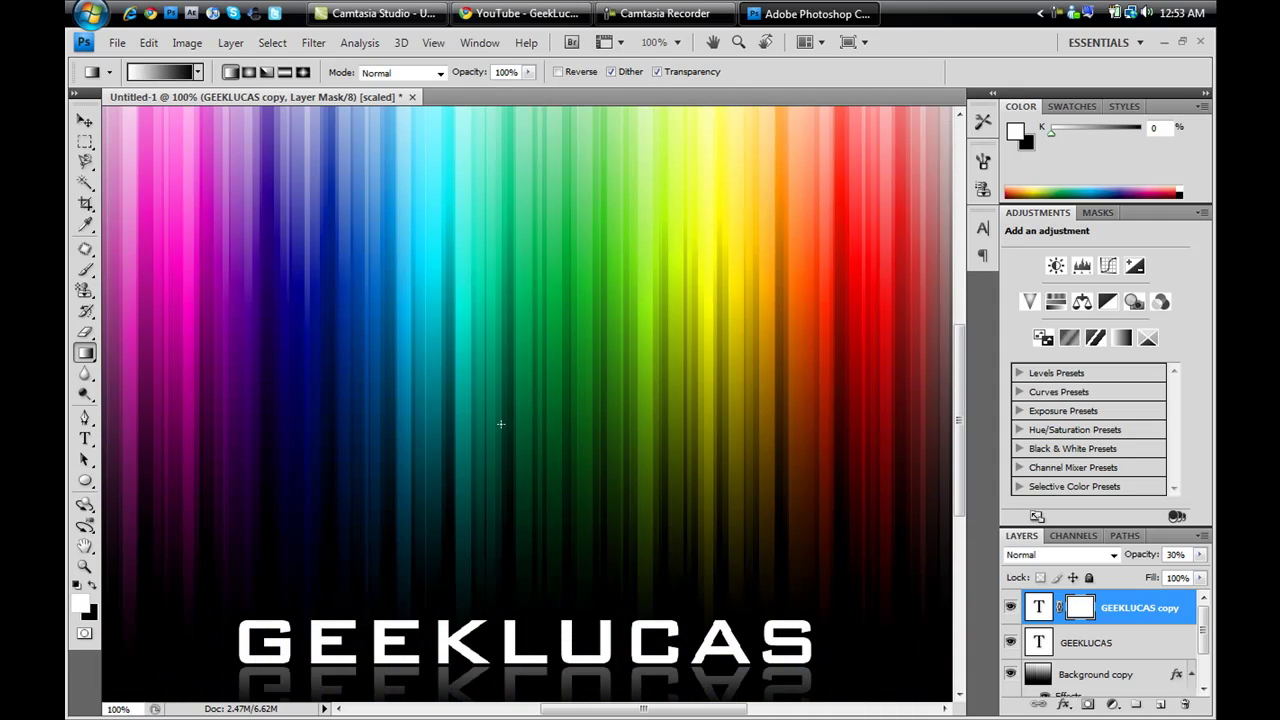
{"action": "left_click", "coordinate": [117, 42]}
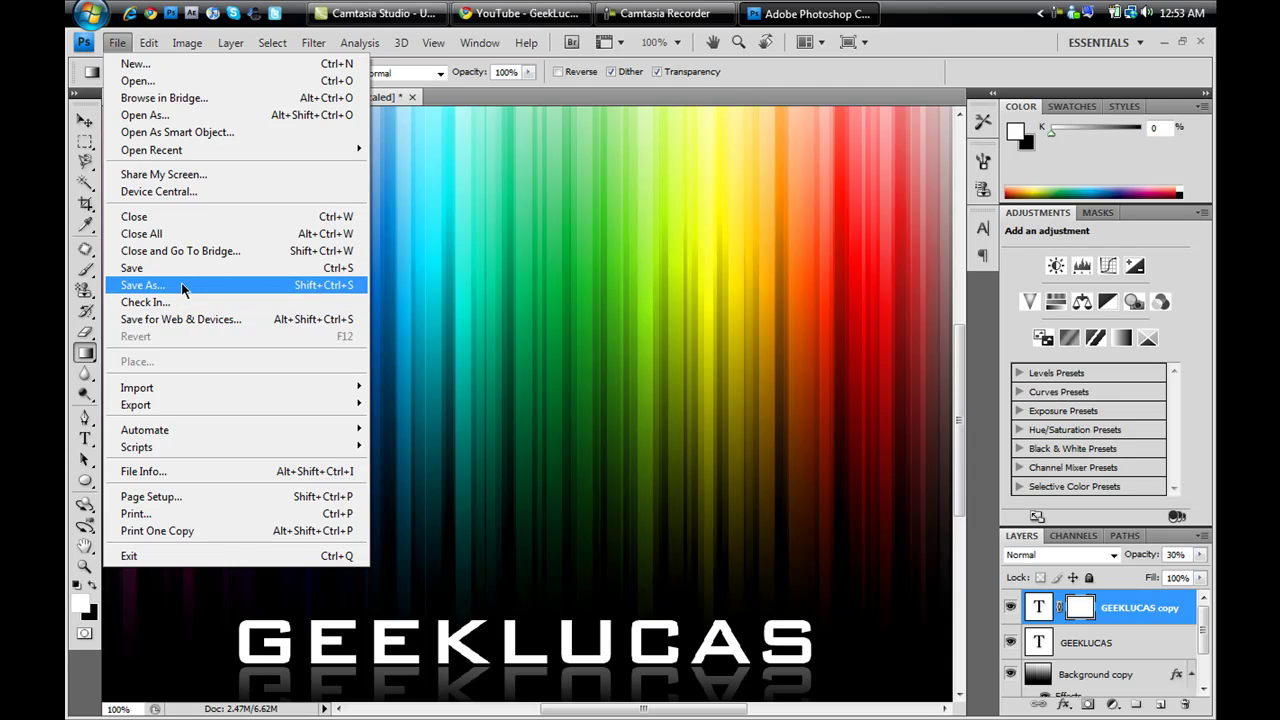
{"action": "left_click", "coordinate": [183, 287]}
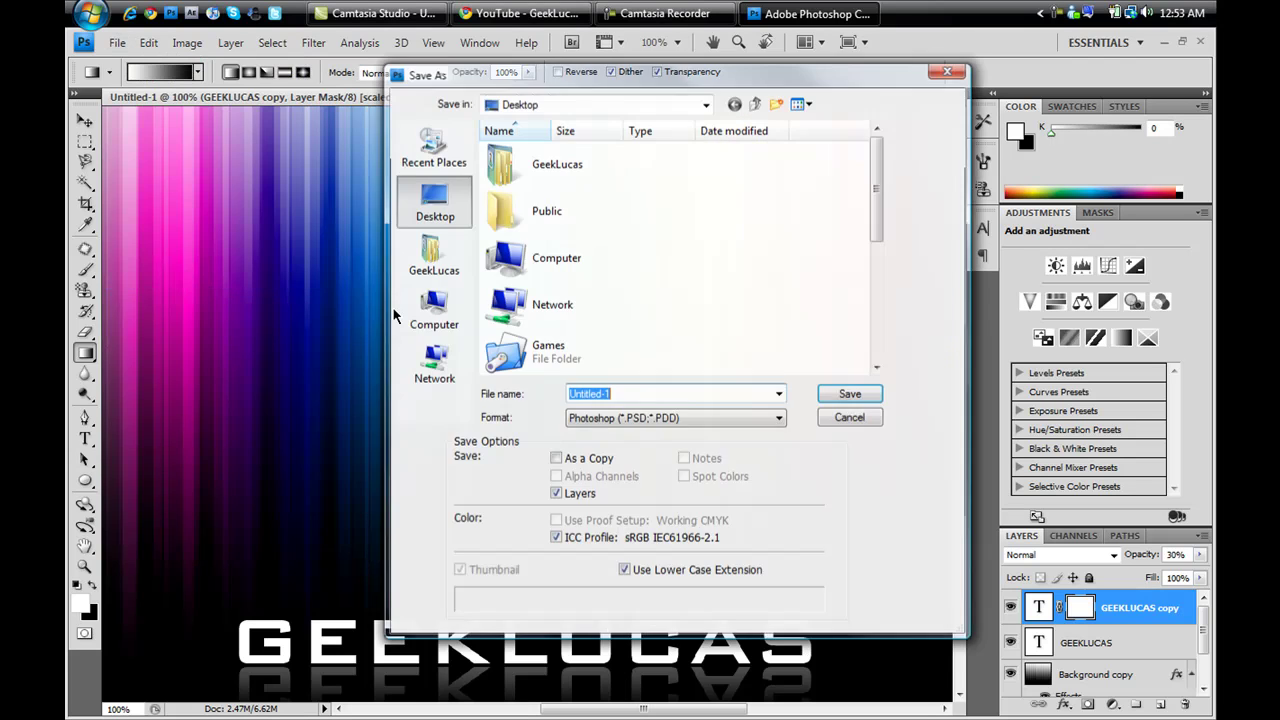
{"action": "left_click", "coordinate": [777, 420]}
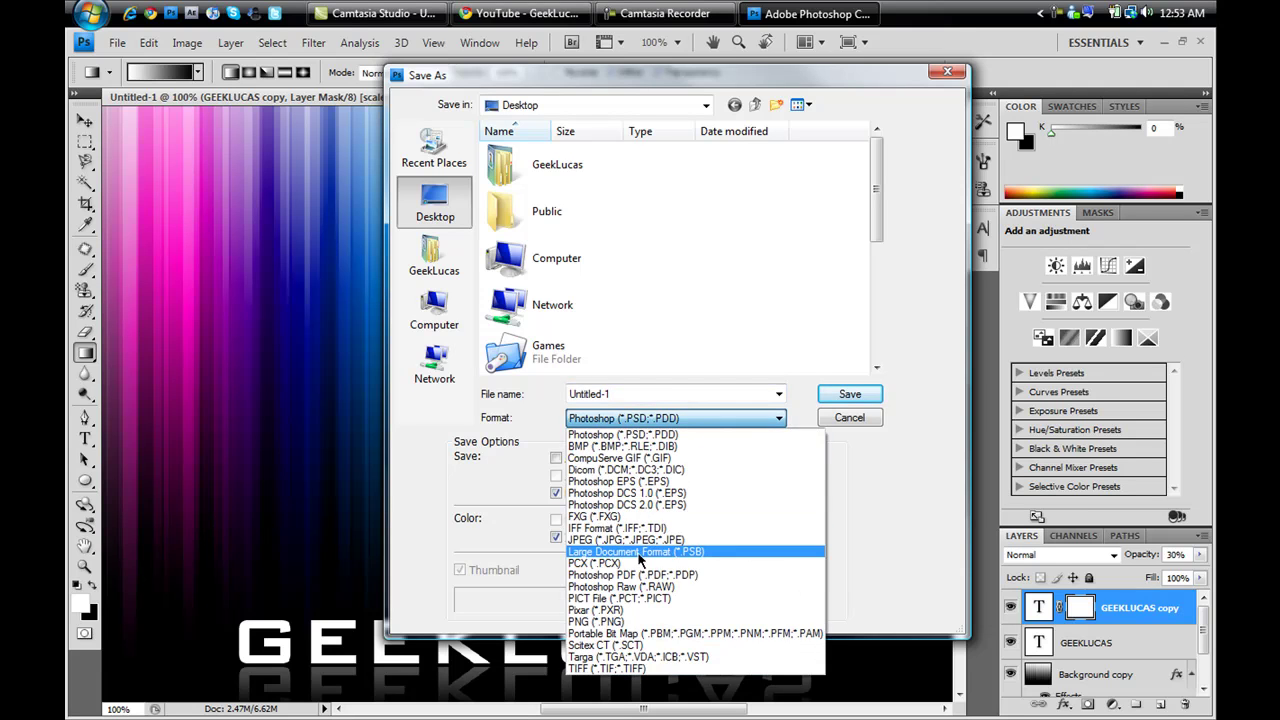
{"action": "left_click", "coordinate": [925, 488]}
{"action": "left_click", "coordinate": [949, 73]}
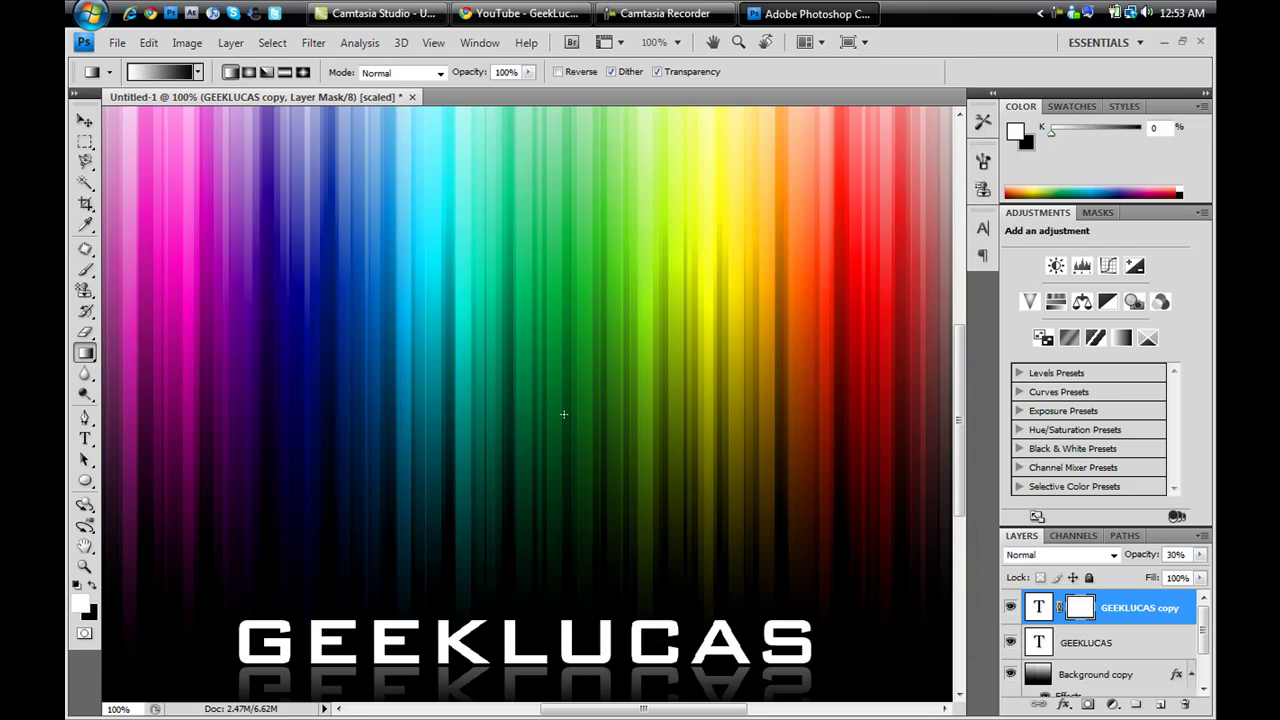